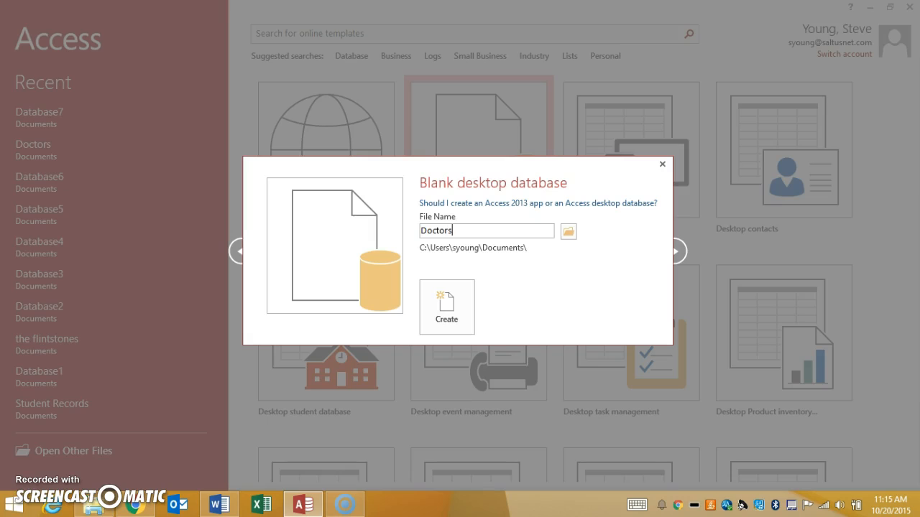
# Step: Create a blank desktop database named Doctors Database and save its first table as Patient in Design view
pyautogui.write('Database')
pyautogui.click(446, 304)
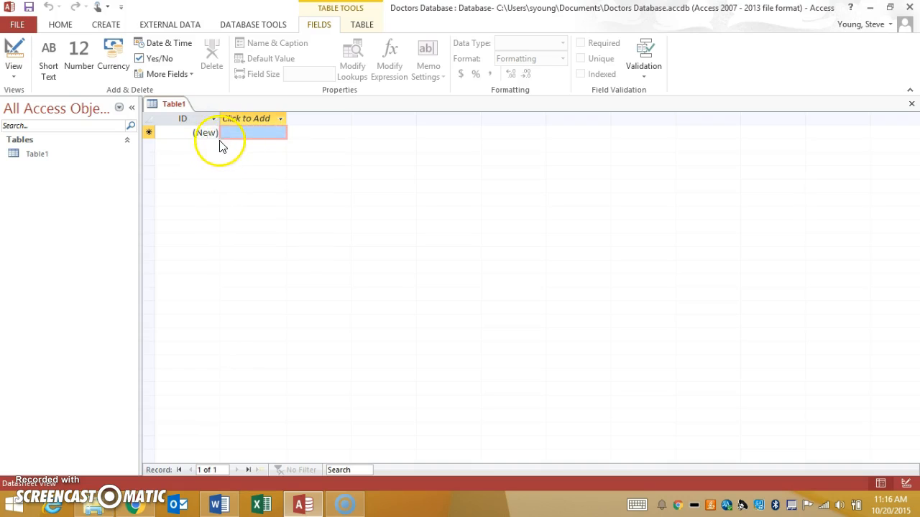
pyautogui.click(12, 54)
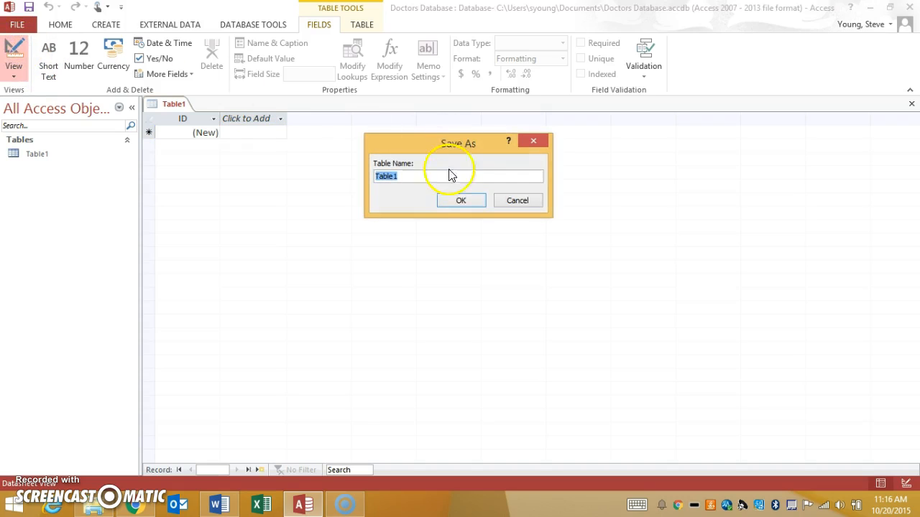
pyautogui.write('Patient')
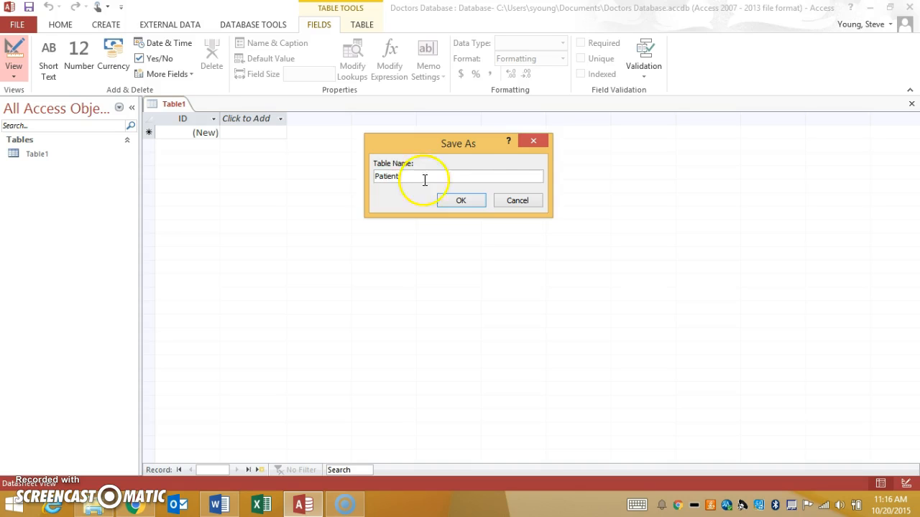
pyautogui.click(450, 199)
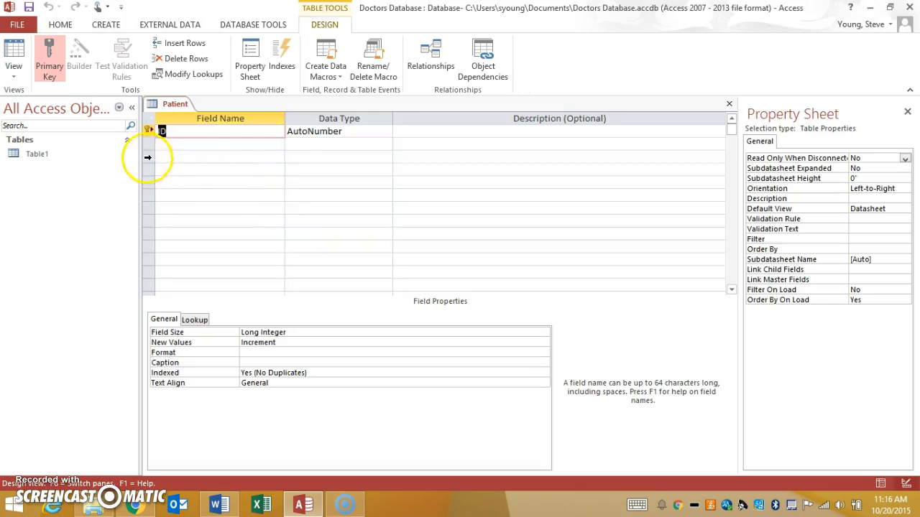
# Step: Rename the ID primary key field to PatientID
pyautogui.click(199, 129)
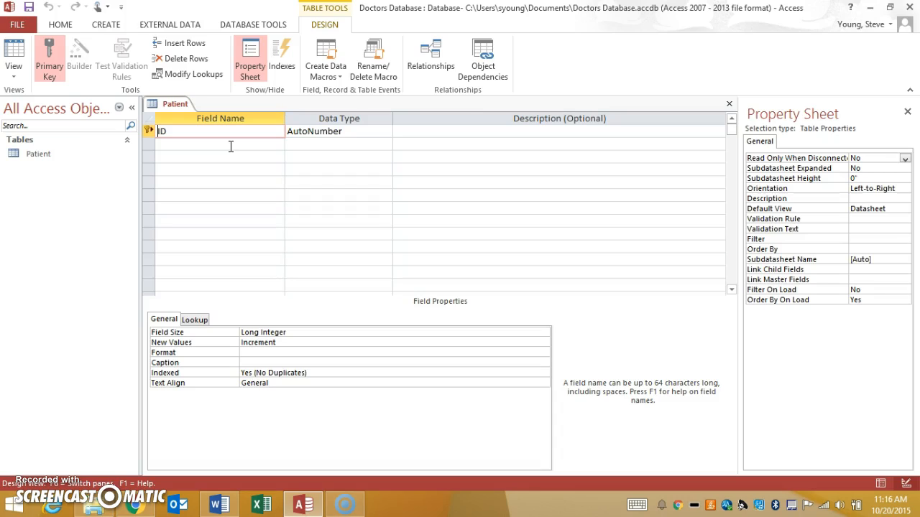
pyautogui.write('Patiend')
pyautogui.press('BackSpace')
pyautogui.write('t')
pyautogui.click(345, 131)
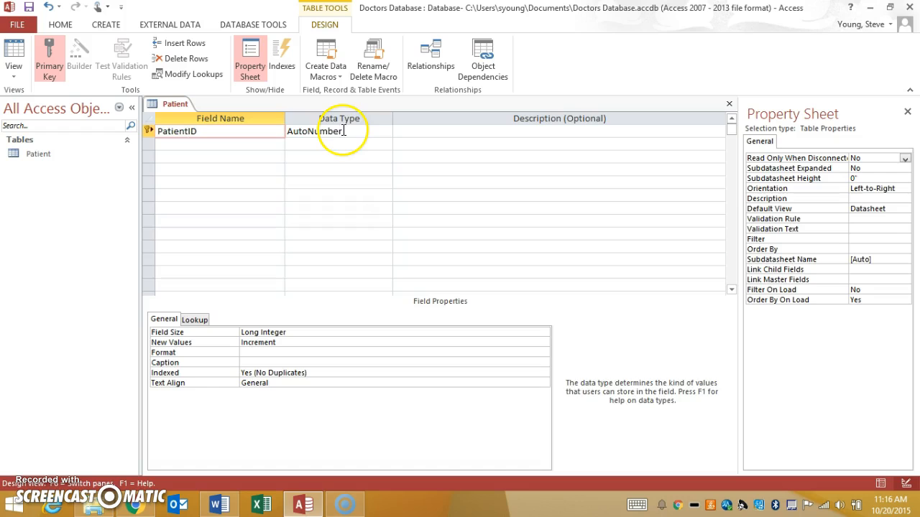
pyautogui.click(311, 371)
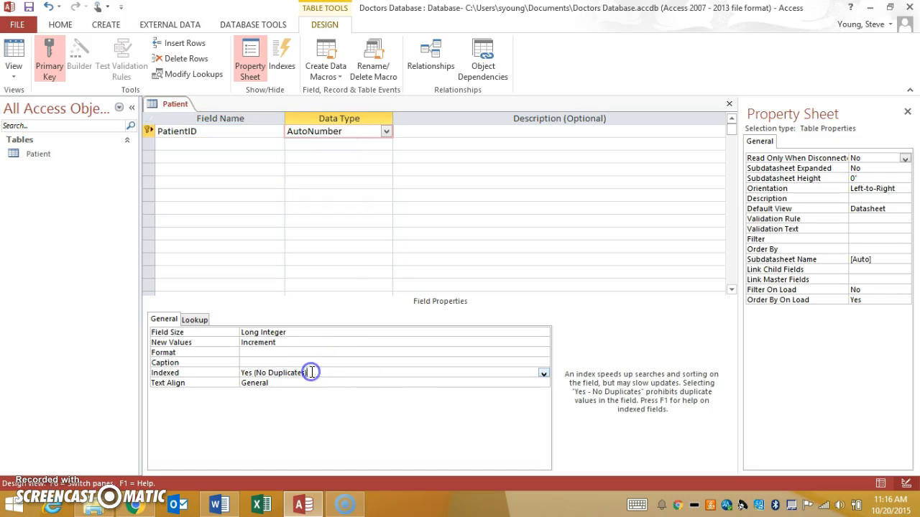
# Step: Add a Short Text field named First Name below PatientID and set its field size to 25
pyautogui.click(237, 146)
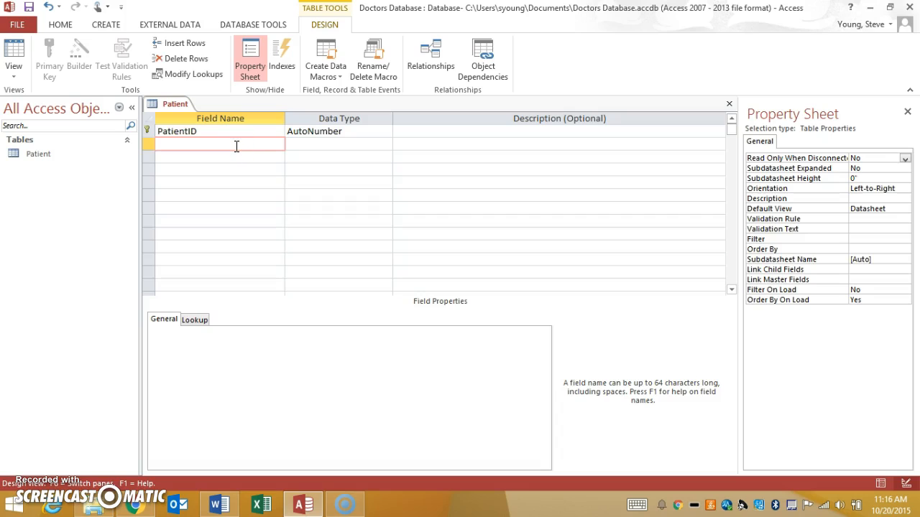
pyautogui.write('Fist')
pyautogui.press('BackSpace')
pyautogui.write('rst Name')
pyautogui.press('Tab')
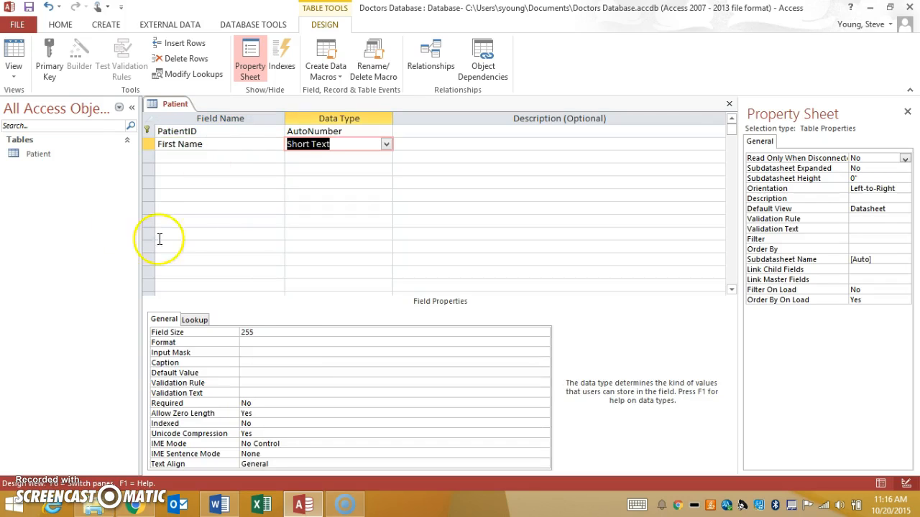
pyautogui.click(273, 332)
pyautogui.press('BackSpace')
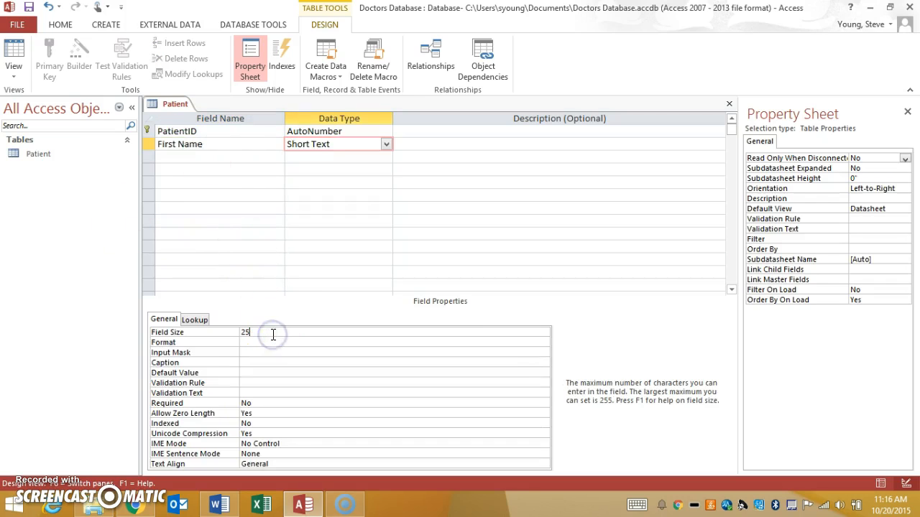
# Step: Add a Short Text field named Second Name and set its field size to 25
pyautogui.click(223, 154)
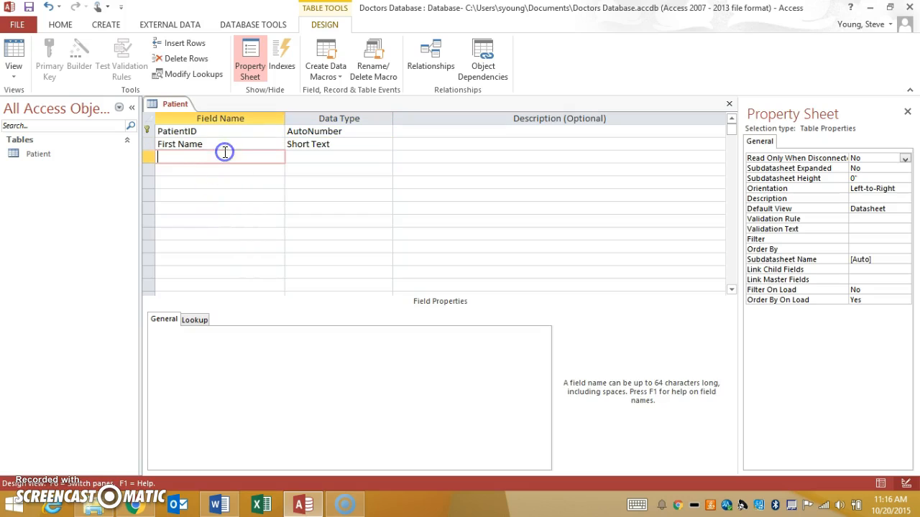
pyautogui.write('Second Name')
pyautogui.press('Tab')
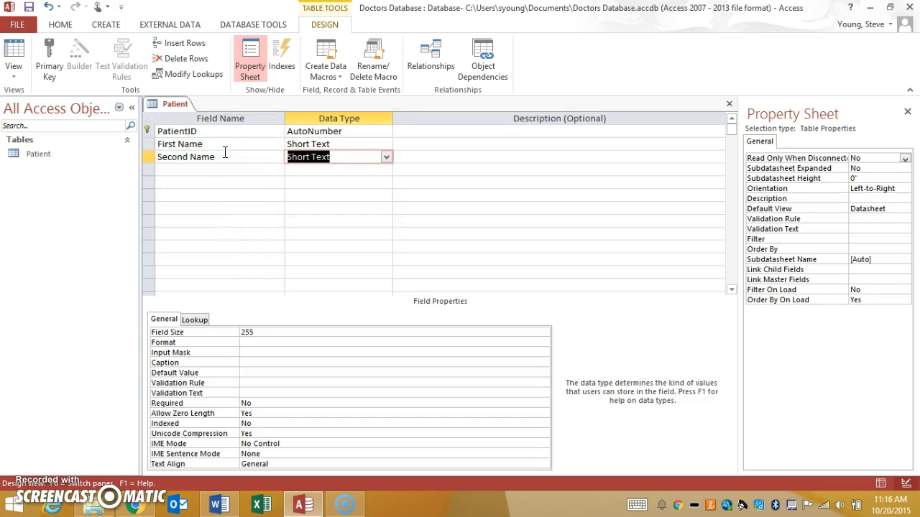
pyautogui.click(273, 333)
pyautogui.doubleClick(273, 333)
pyautogui.write('50')
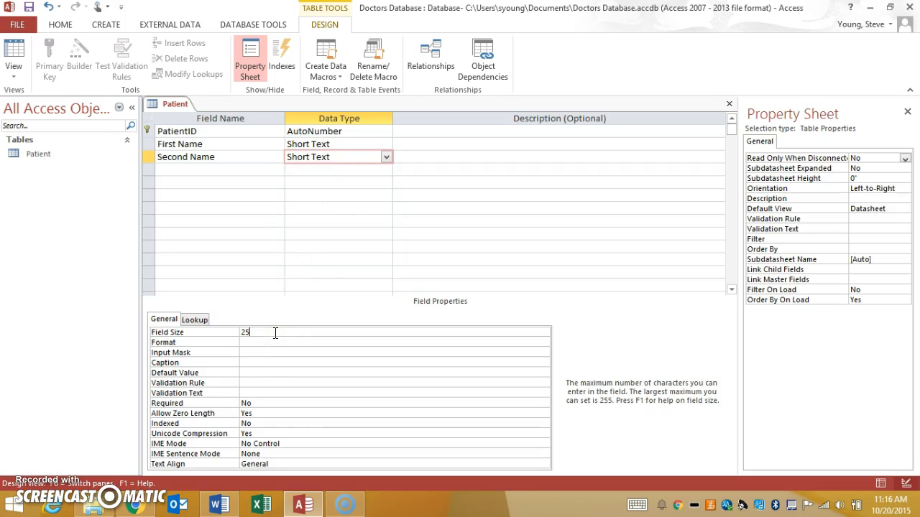
# Step: Add a Short Text field named Address below Second Name
pyautogui.click(266, 168)
pyautogui.write('Ad')
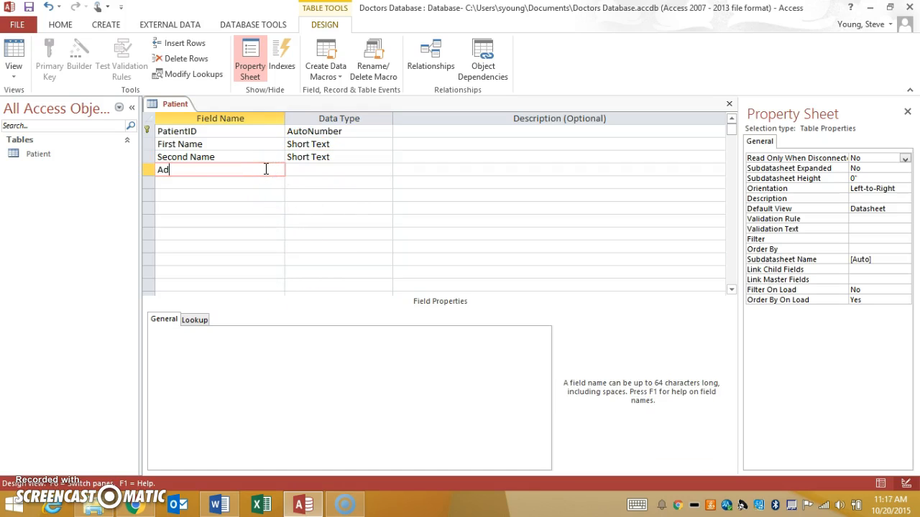
pyautogui.write('dress')
pyautogui.press('Tab')
pyautogui.click(259, 331)
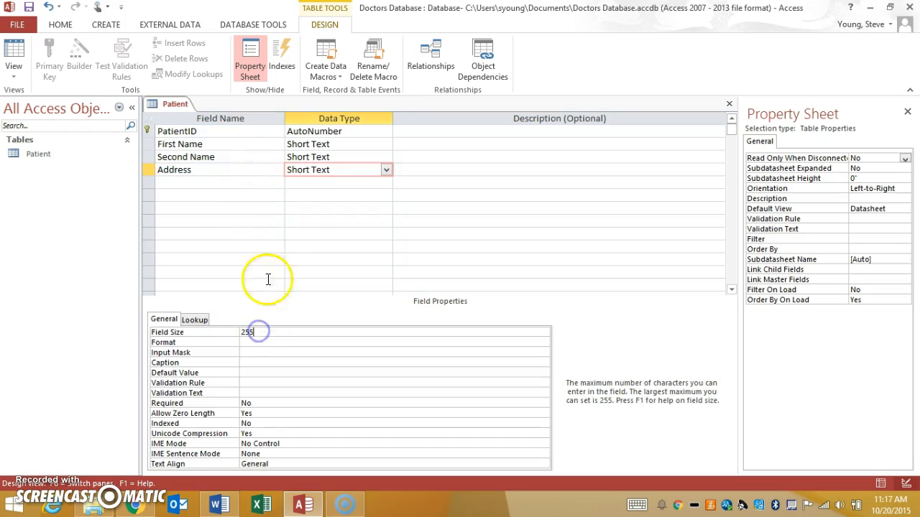
# Step: Add a Short Text field named Post Code below Address
pyautogui.click(208, 183)
pyautogui.write('P')
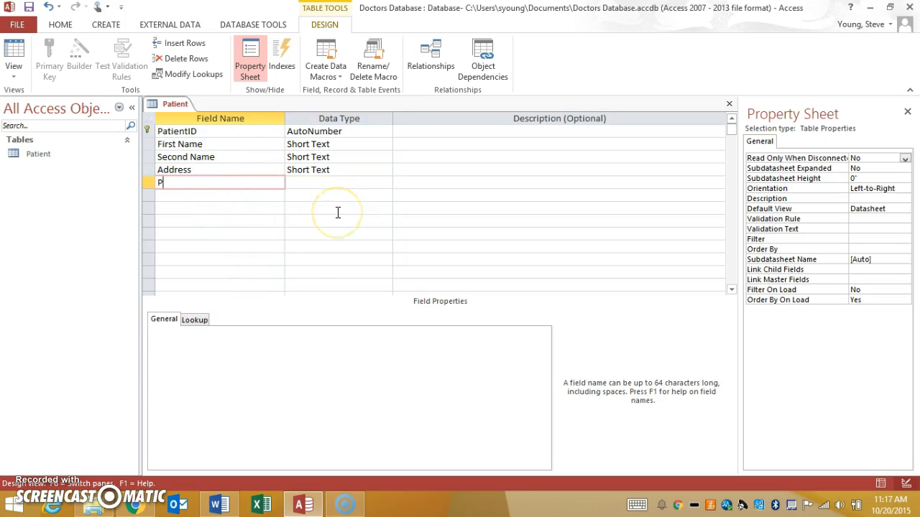
pyautogui.write('ost Code')
pyautogui.press('Tab')
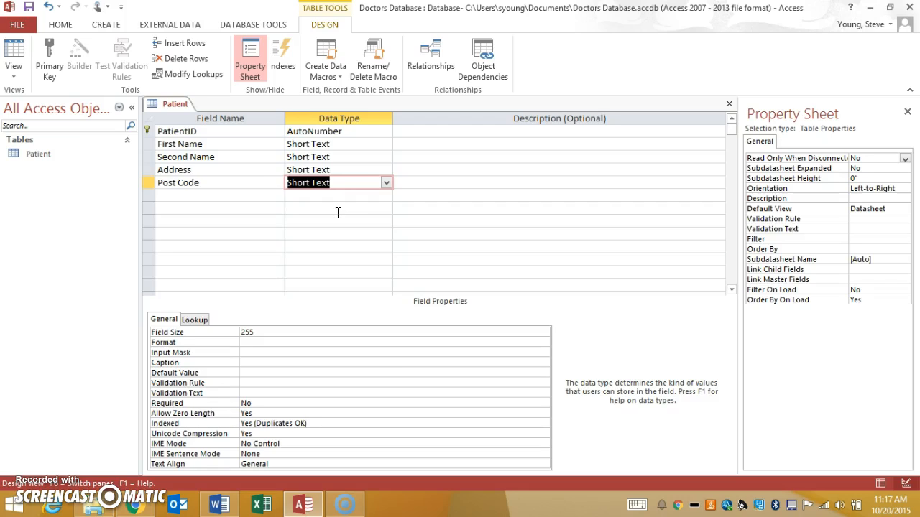
# Step: Give Post Code an input mask based on the Zip Code mask, changed to LL-99, using the Input Mask Wizard
pyautogui.click(287, 352)
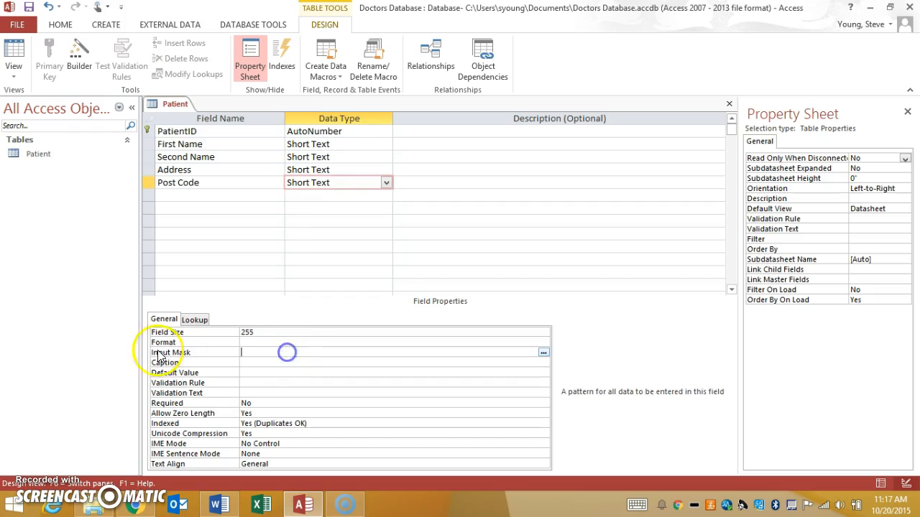
pyautogui.click(544, 354)
pyautogui.click(437, 289)
pyautogui.click(349, 211)
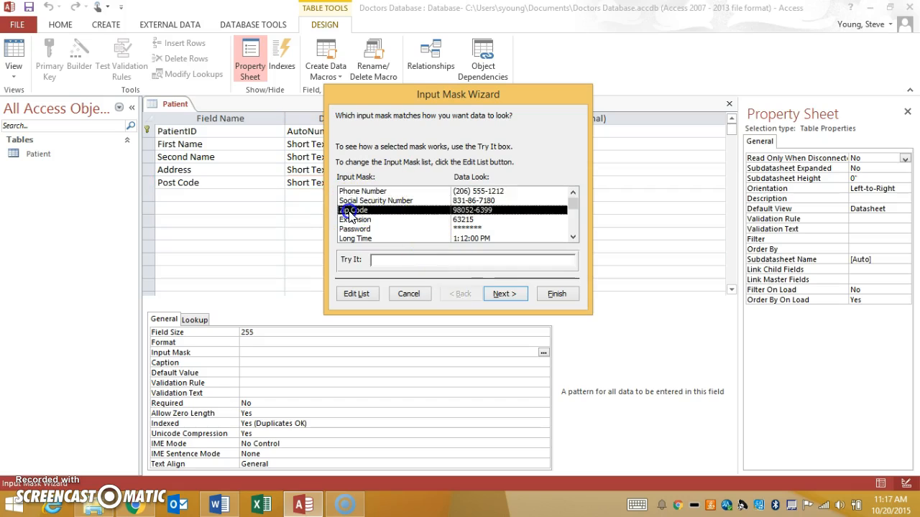
pyautogui.click(503, 294)
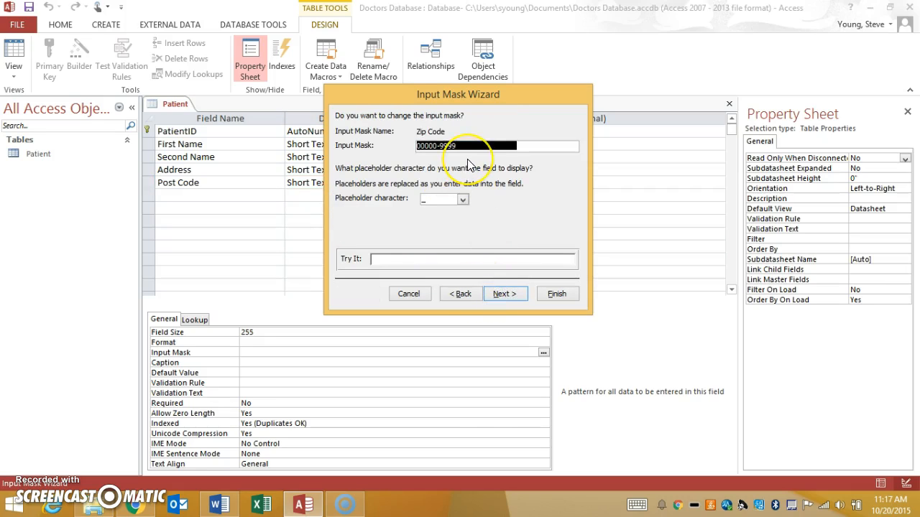
pyautogui.write('LL')
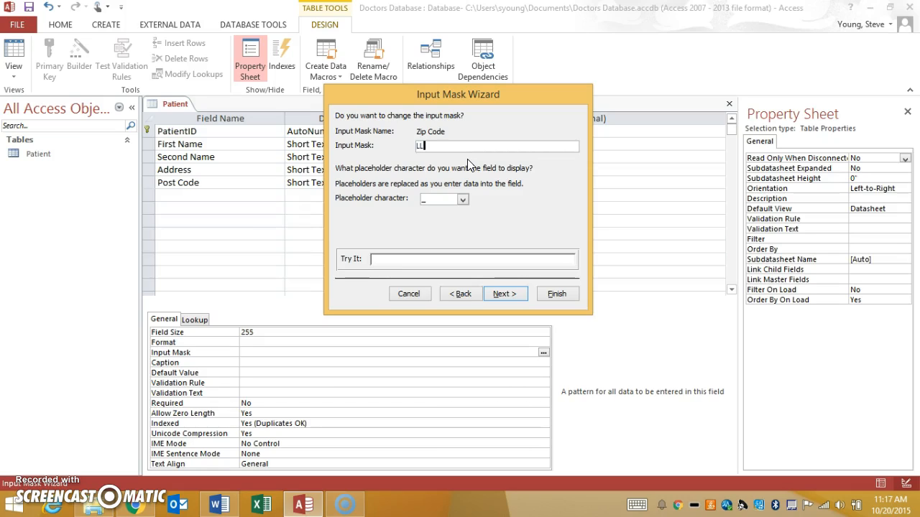
pyautogui.write('-99')
pyautogui.click(556, 294)
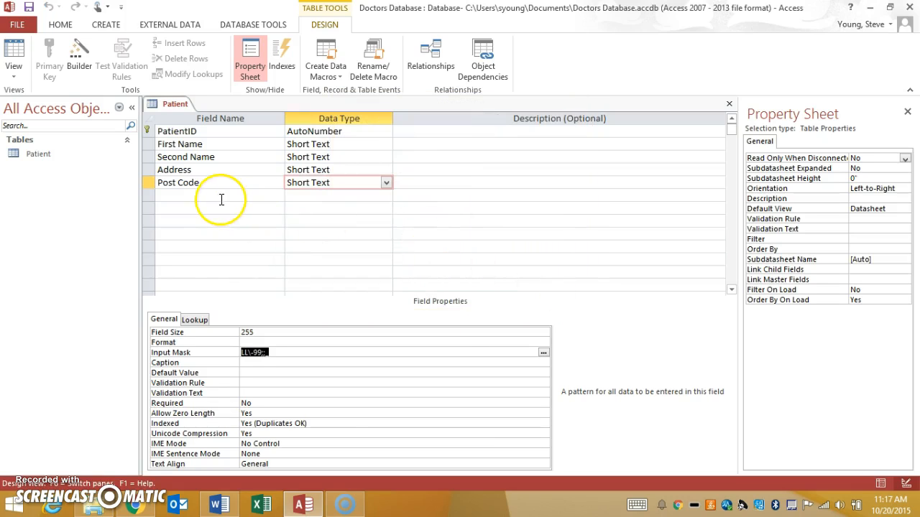
# Step: Add a Short Text field named Phone Number below Post Code
pyautogui.click(220, 196)
pyautogui.write('Phone Number')
pyautogui.press('Tab')
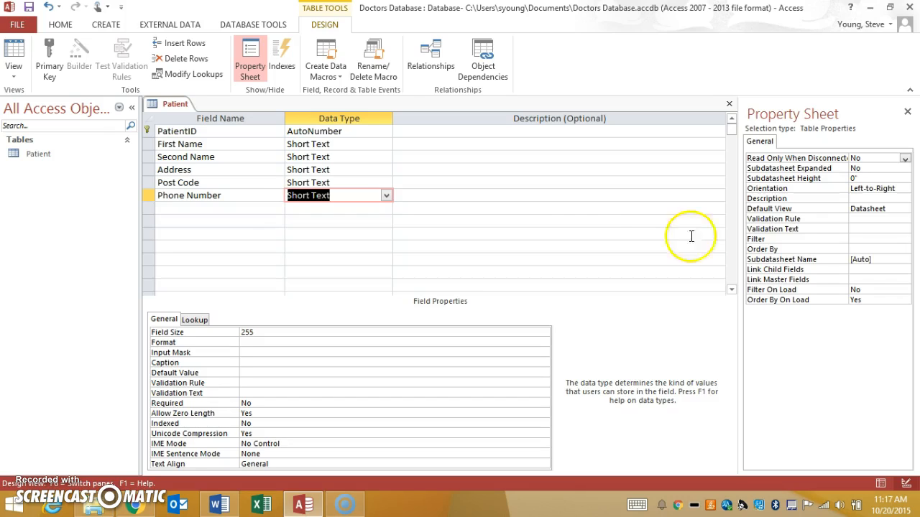
# Step: Add a field named Date Of Birth with the Date/Time data type
pyautogui.click(270, 207)
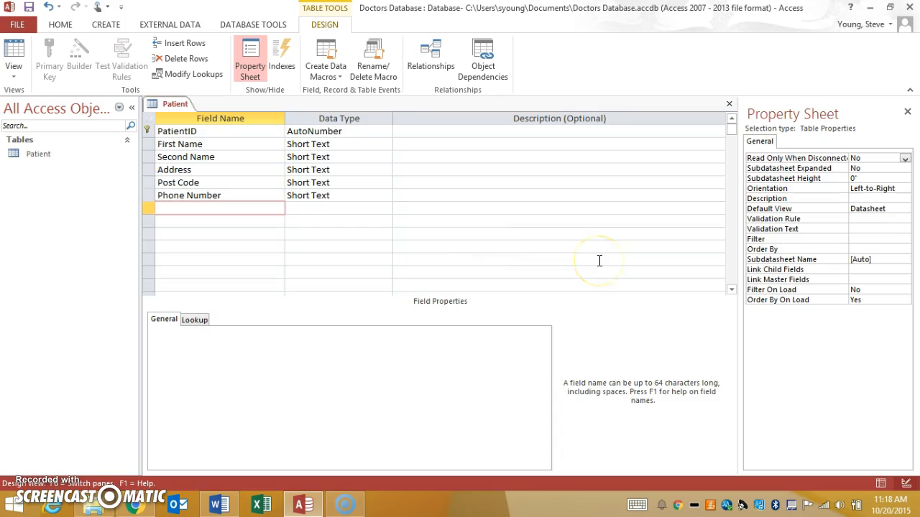
pyautogui.write('Date Of Birth')
pyautogui.press('Tab')
pyautogui.write('d')
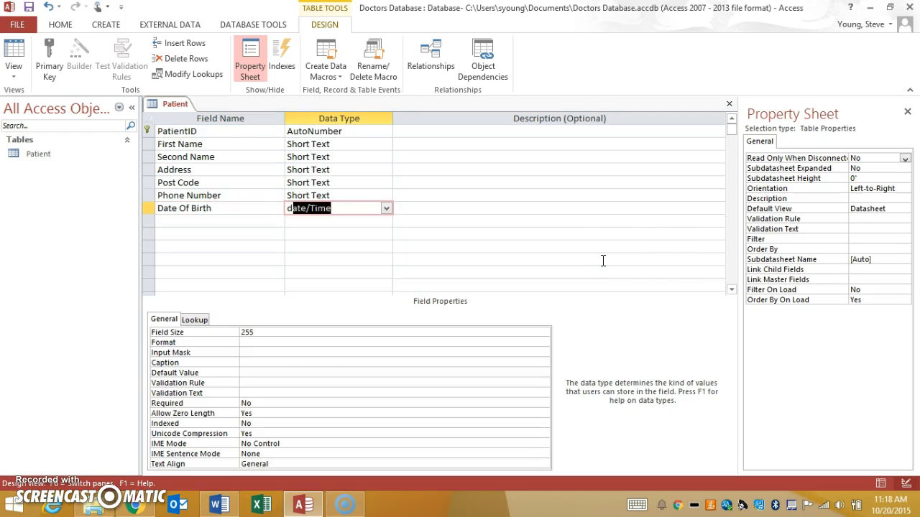
pyautogui.click(307, 344)
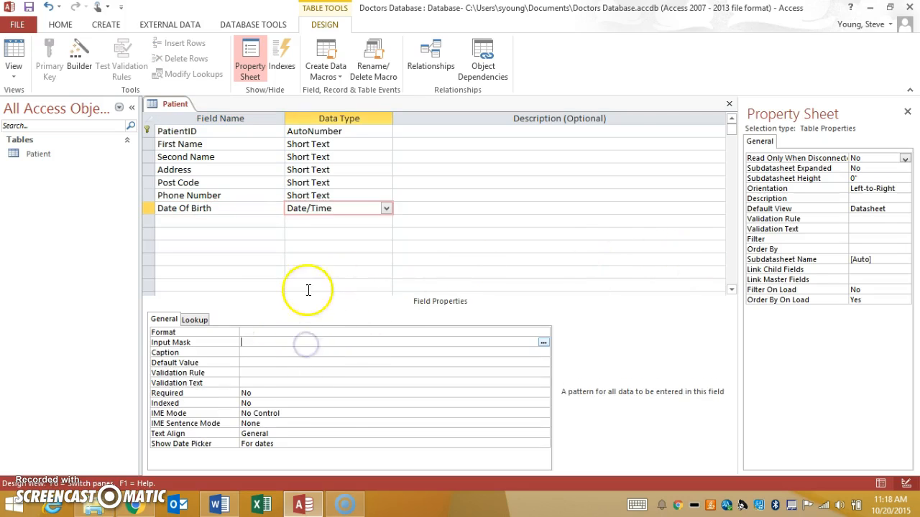
# Step: Set the Date Of Birth validation rule to between 01/01/1900 and 01/01/2100
pyautogui.click(252, 373)
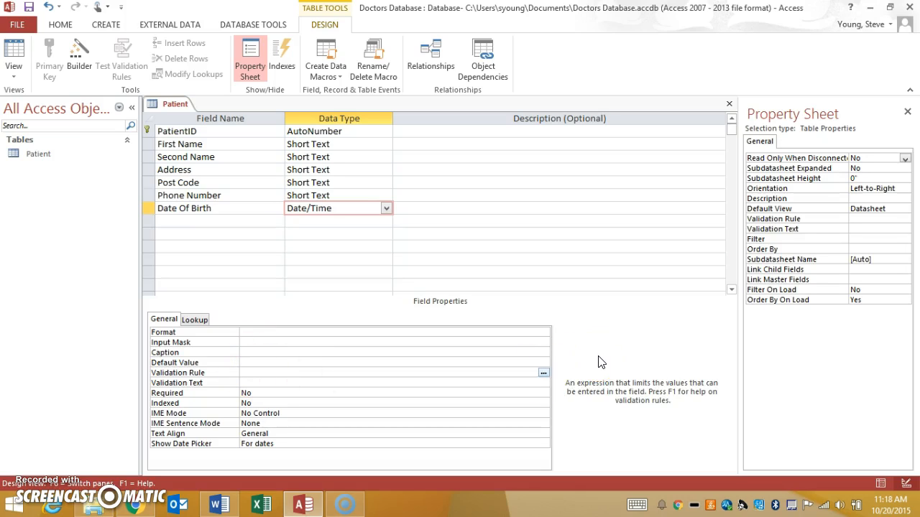
pyautogui.write('bew')
pyautogui.press('BackSpace')
pyautogui.write('tween 01/01/1900 and ')
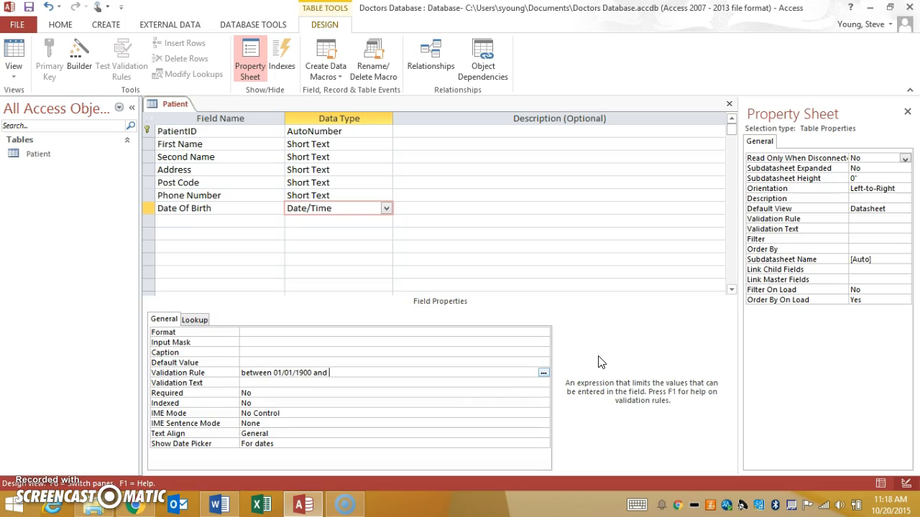
pyautogui.write('01/01/2100')
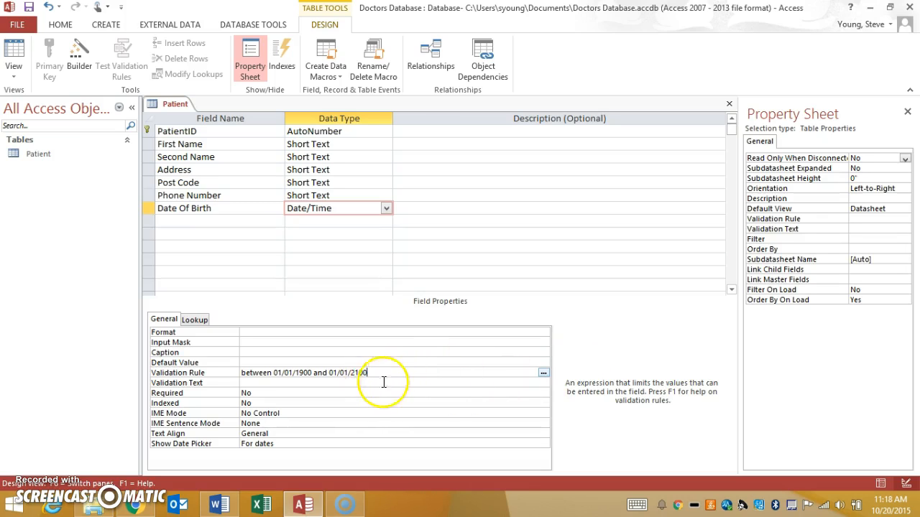
pyautogui.press('Return')
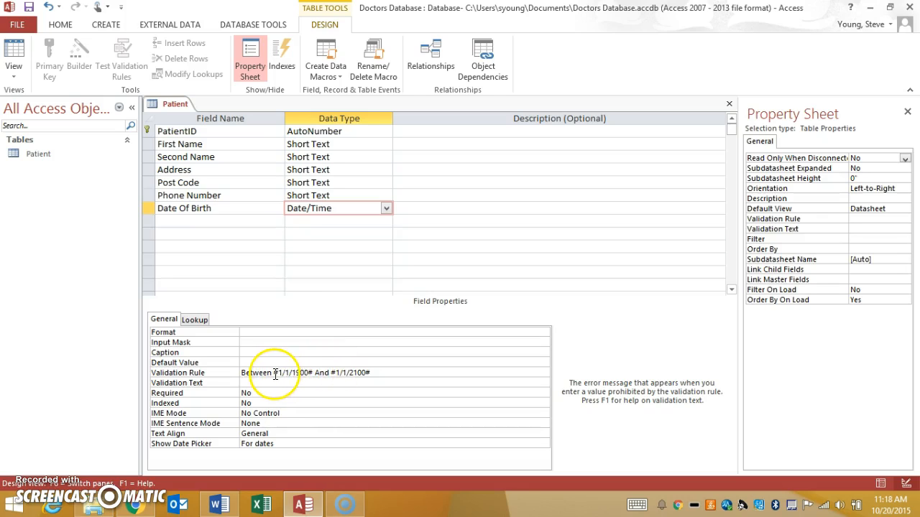
pyautogui.press('Return')
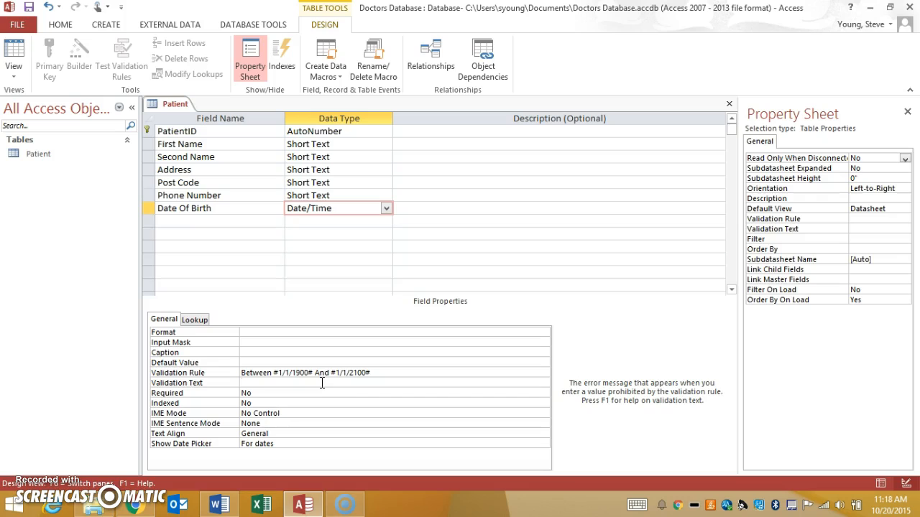
# Step: Add a Short Text field named Gender below Date Of Birth
pyautogui.click(256, 221)
pyautogui.write('Gneder')
pyautogui.press('Tab')
pyautogui.hotkey('shift', 'Tab')
pyautogui.write('Gender')
pyautogui.press('Tab')
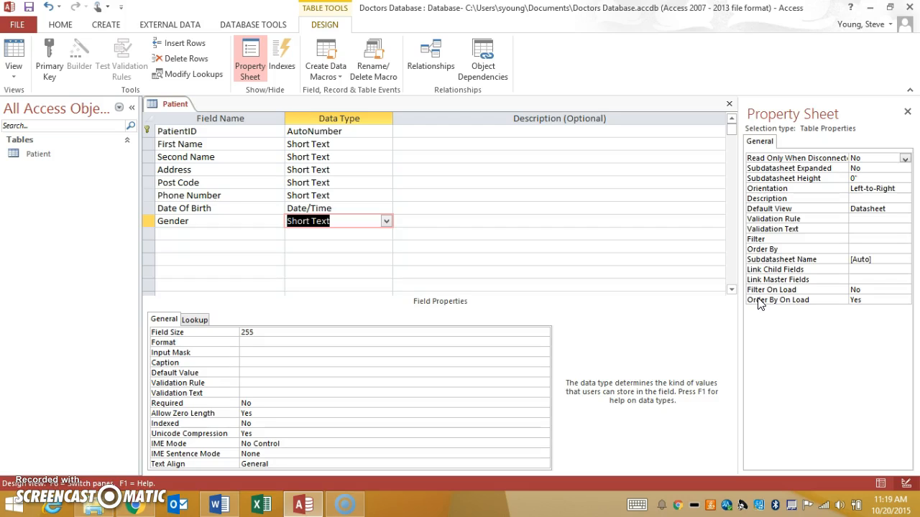
# Step: Turn the Gender field into a lookup with the typed-in values Male and Female
pyautogui.click(386, 225)
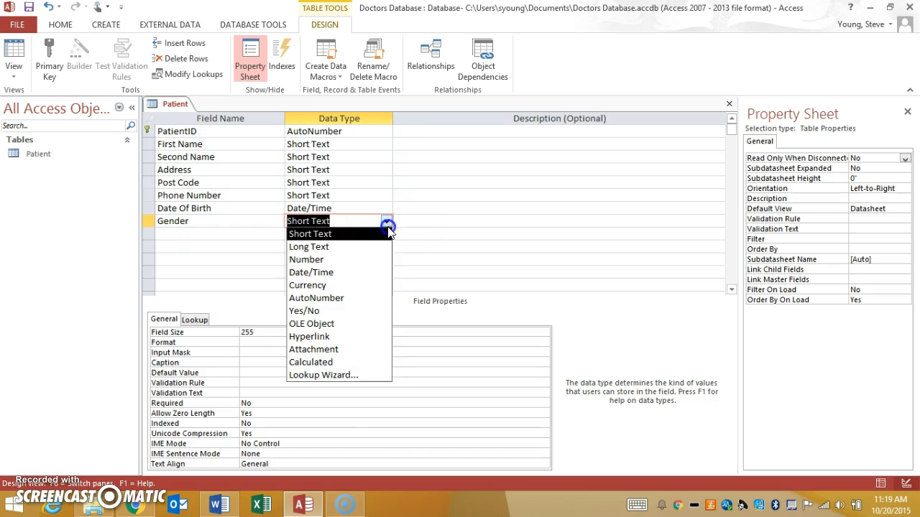
pyautogui.click(324, 376)
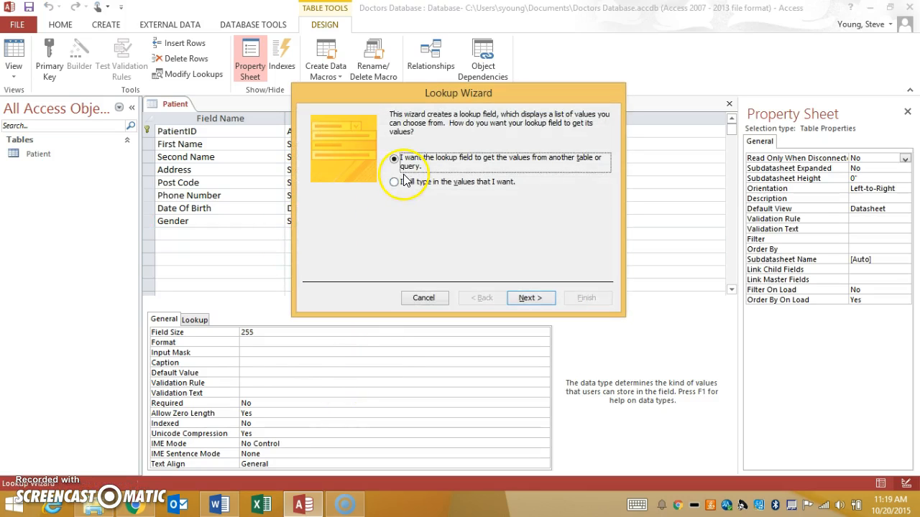
pyautogui.click(404, 182)
pyautogui.click(530, 297)
pyautogui.click(352, 194)
pyautogui.write('Male')
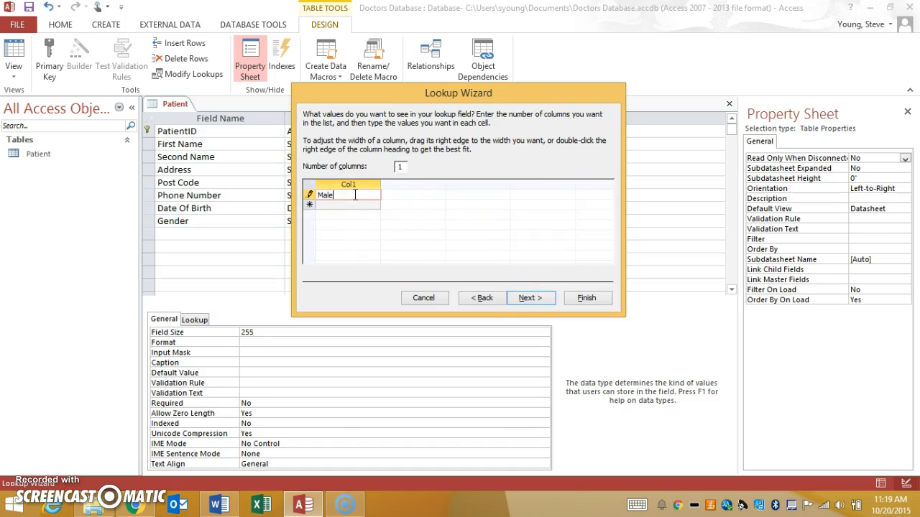
pyautogui.press('Return')
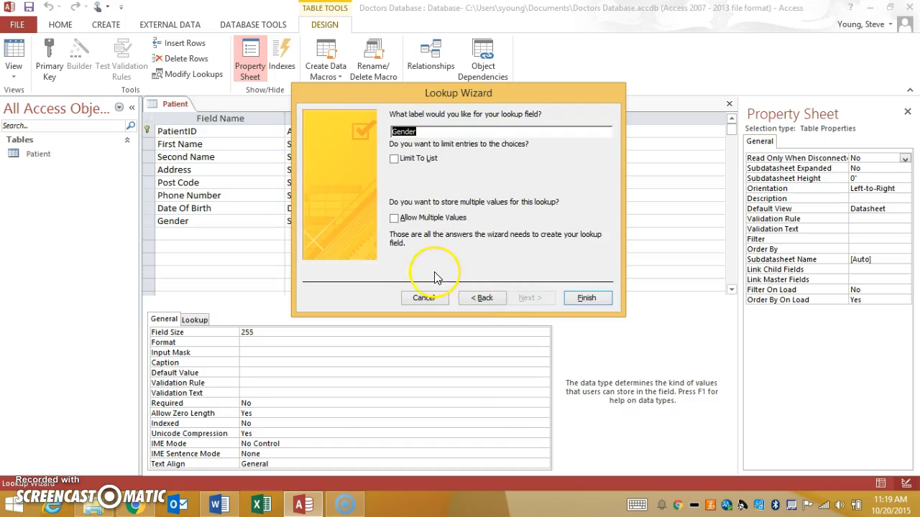
pyautogui.click(478, 297)
pyautogui.click(367, 207)
pyautogui.write('Female')
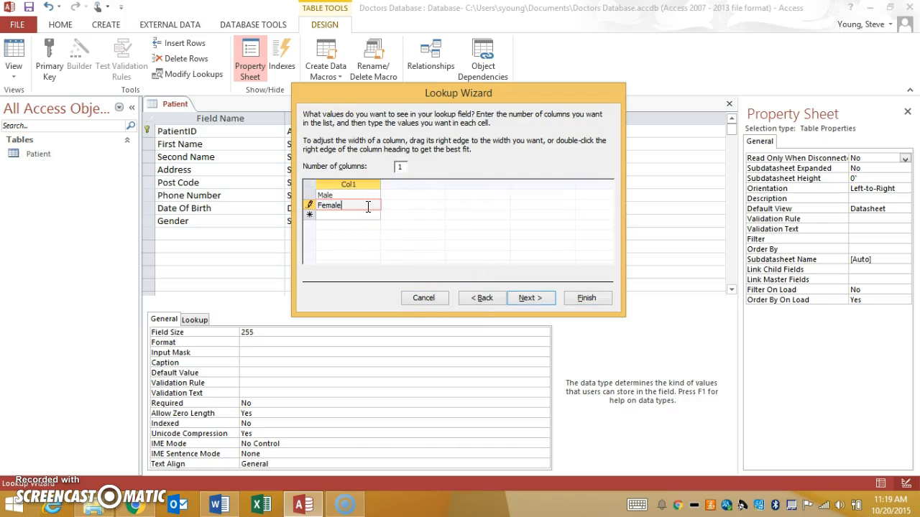
pyautogui.click(584, 298)
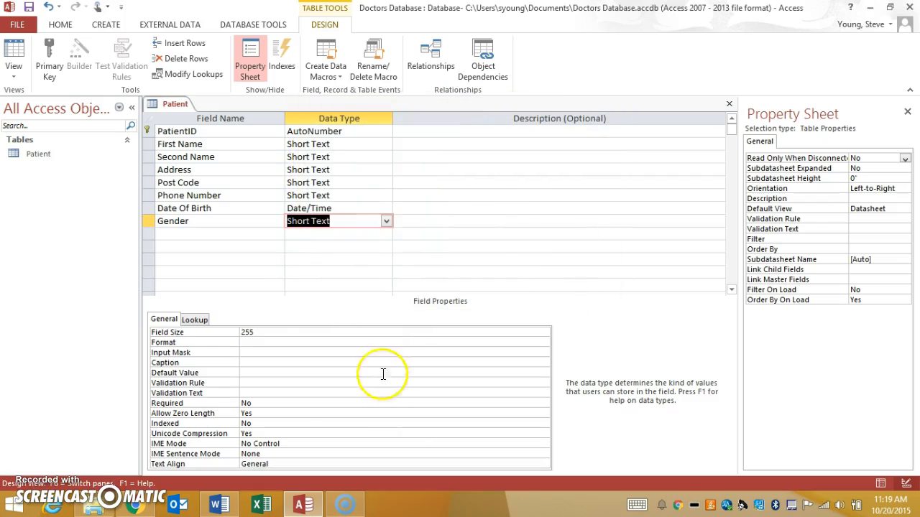
# Step: Save the Patient table design and switch to Datasheet view
pyautogui.click(431, 183)
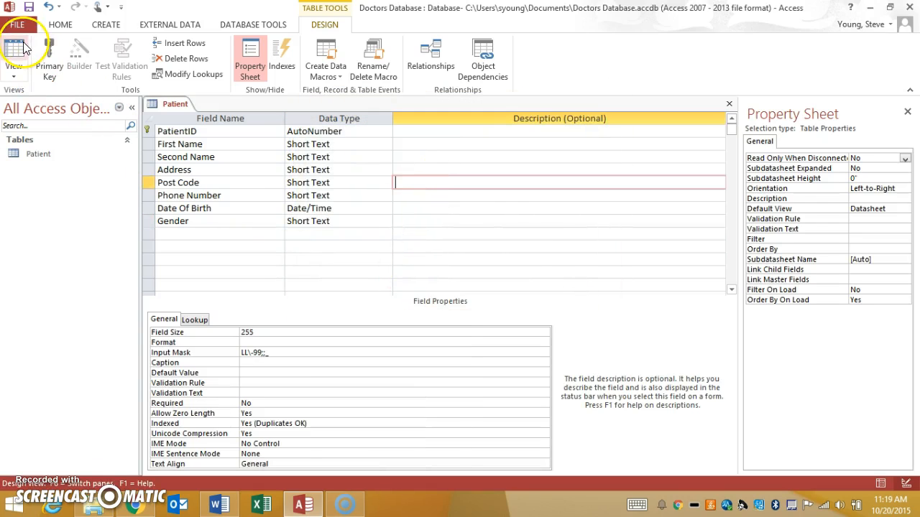
pyautogui.click(23, 48)
pyautogui.click(434, 293)
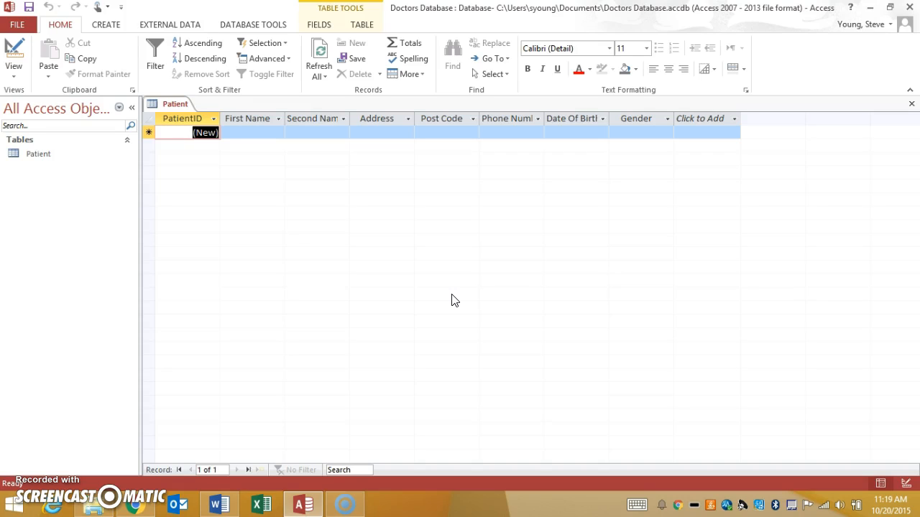
# Step: Start a test record in the Patient table with the patient's first name, second name and address
pyautogui.press('Tab')
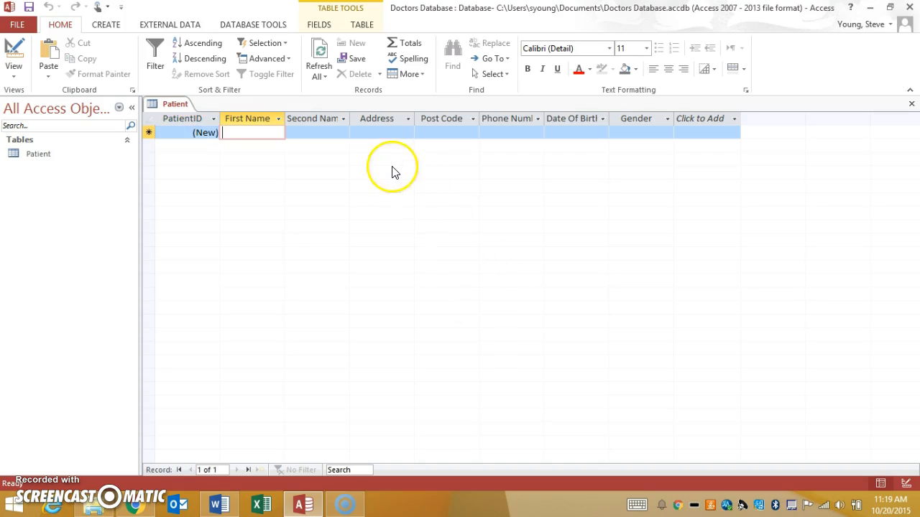
pyautogui.press('Tab')
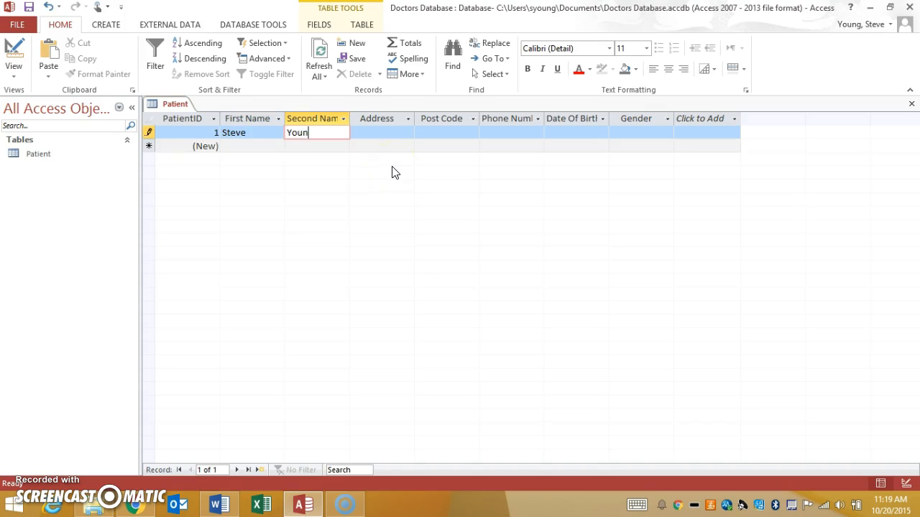
pyautogui.press('Tab')
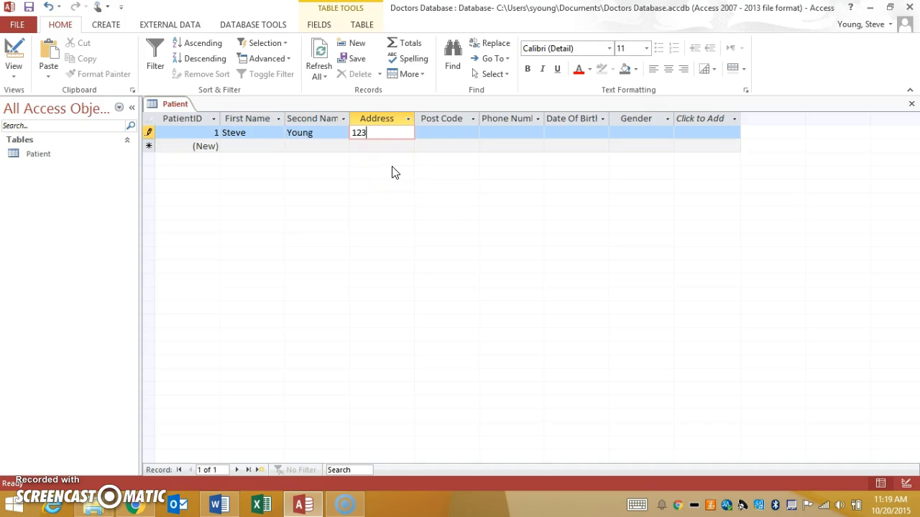
pyautogui.write('123 Blah Blah')
pyautogui.press('Tab')
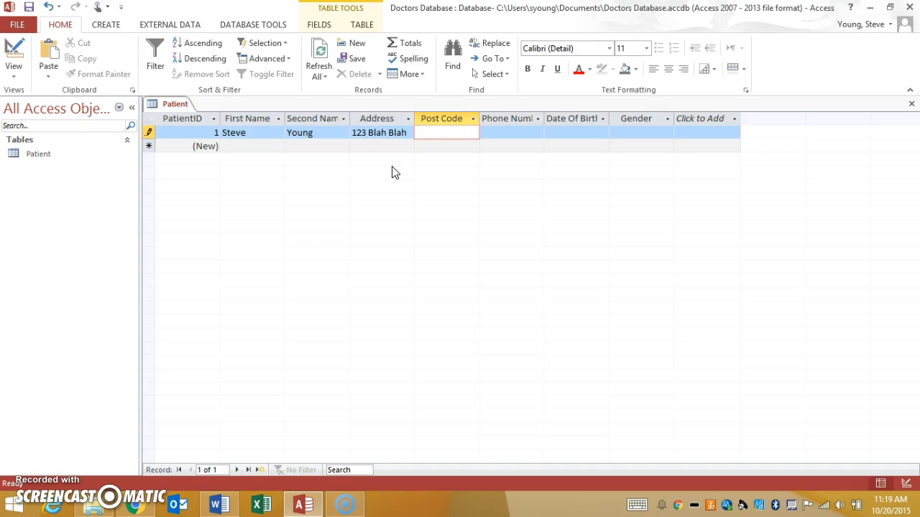
# Step: Fill in the test record's post code through its input mask, and its phone number
pyautogui.press('a')
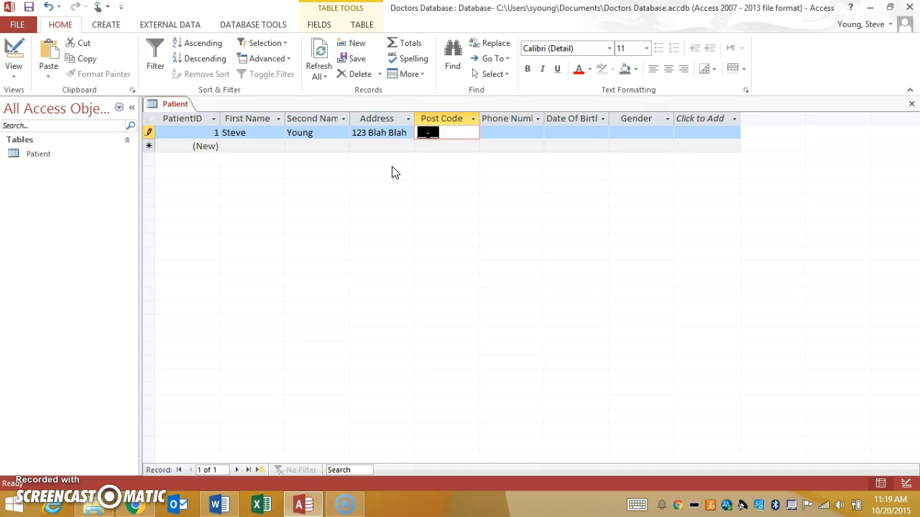
pyautogui.write('HM-09')
pyautogui.press('Tab')
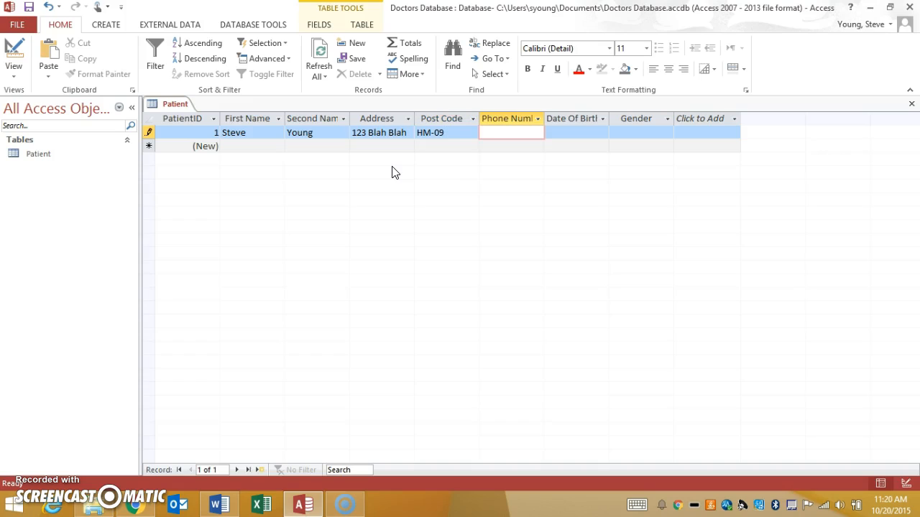
pyautogui.write('28292222')
pyautogui.press('Tab')
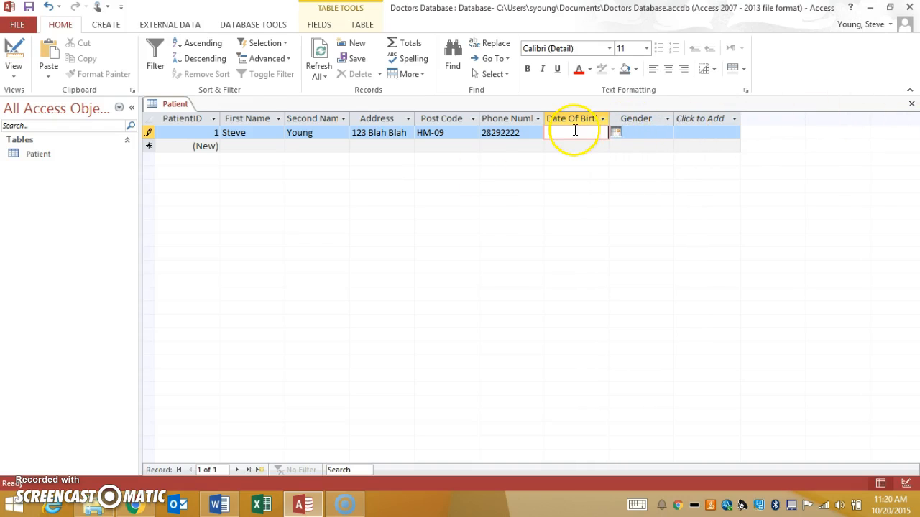
# Step: Try a date of birth earlier than 1900 in the test record to check the validation rule
pyautogui.write('01/01')
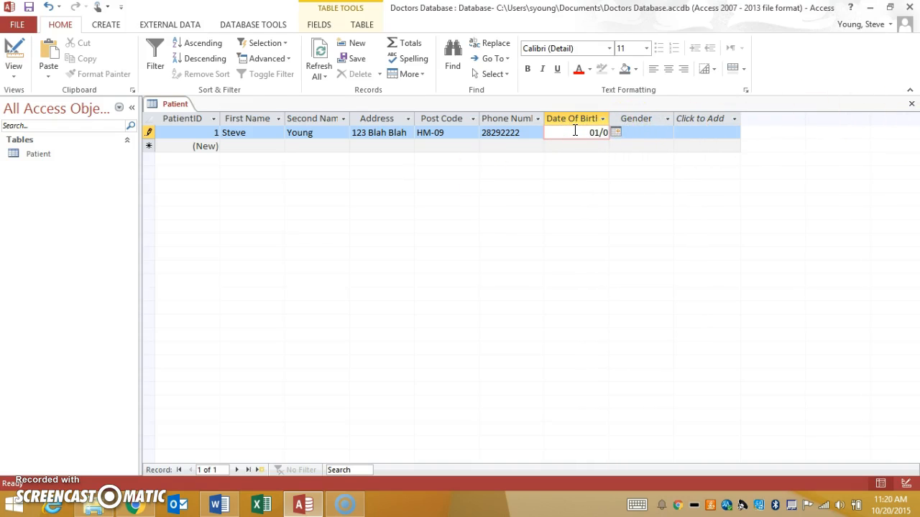
pyautogui.write('/1793')
pyautogui.press('Return')
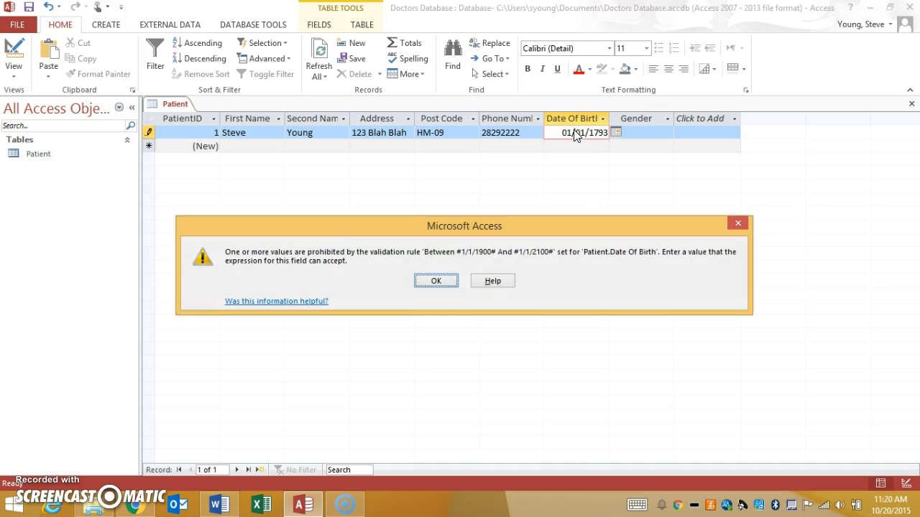
pyautogui.click(436, 280)
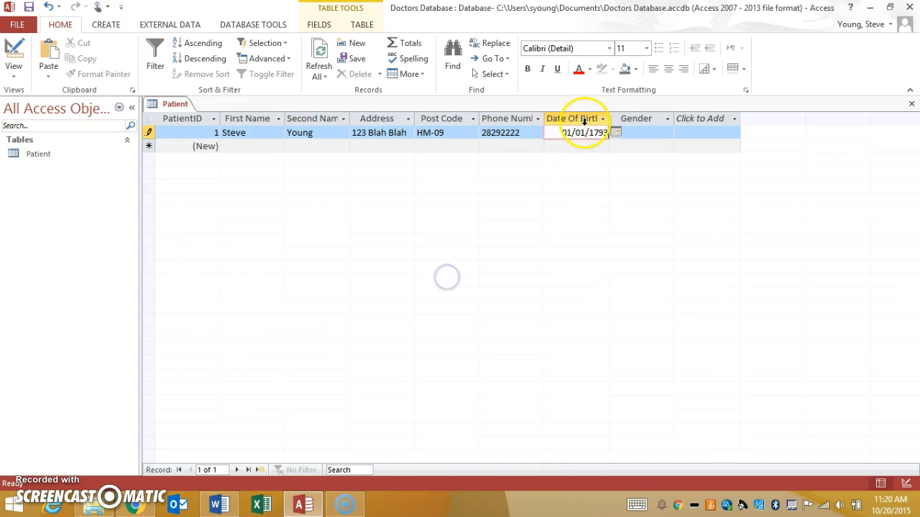
# Step: Change the year in the test record's date of birth to one within the allowed range, and set Gender to Male
pyautogui.moveTo(587, 132); pyautogui.dragTo(615, 129)
pyautogui.write('2015')
pyautogui.press('Return')
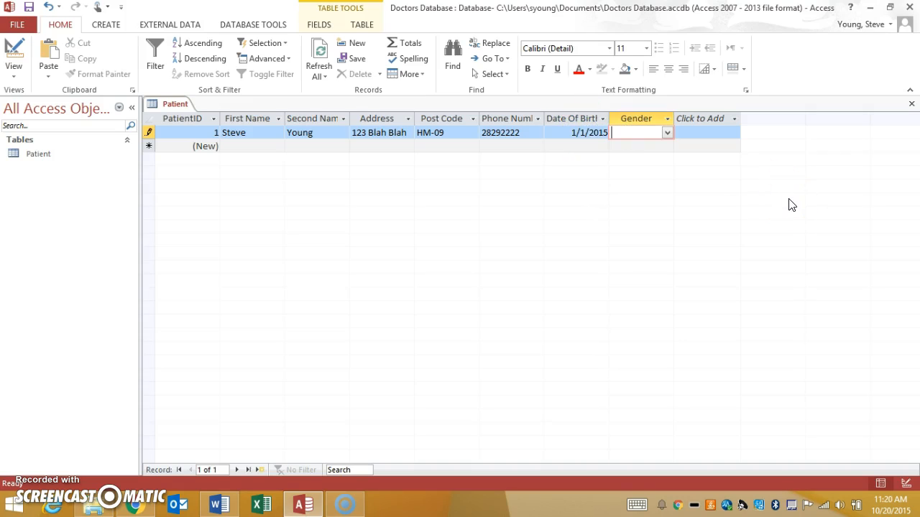
pyautogui.click(666, 131)
pyautogui.click(640, 147)
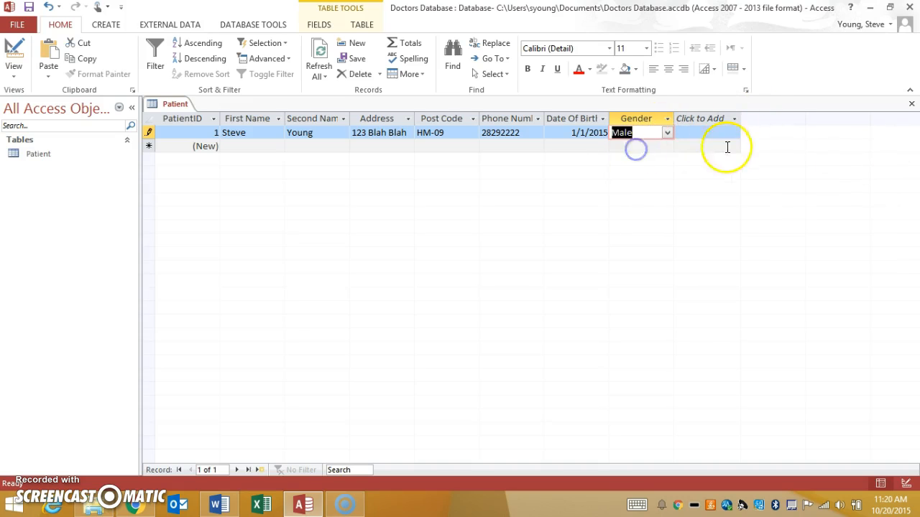
# Step: Delete the test record from the Patient table and close the table
pyautogui.click(148, 132)
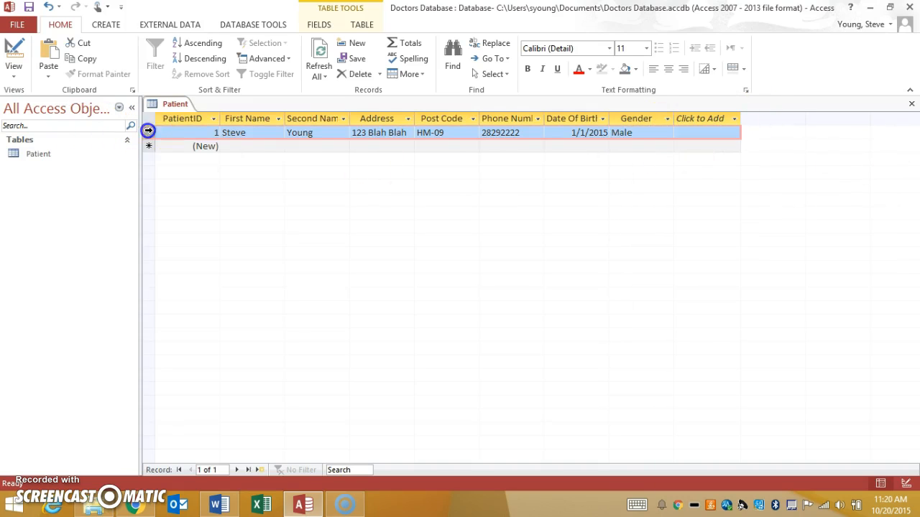
pyautogui.press('Delete')
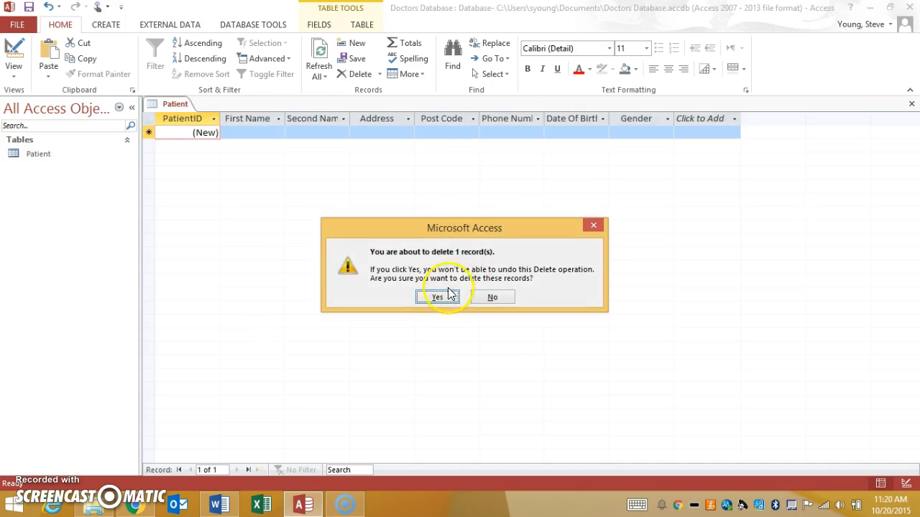
pyautogui.click(440, 296)
pyautogui.click(911, 103)
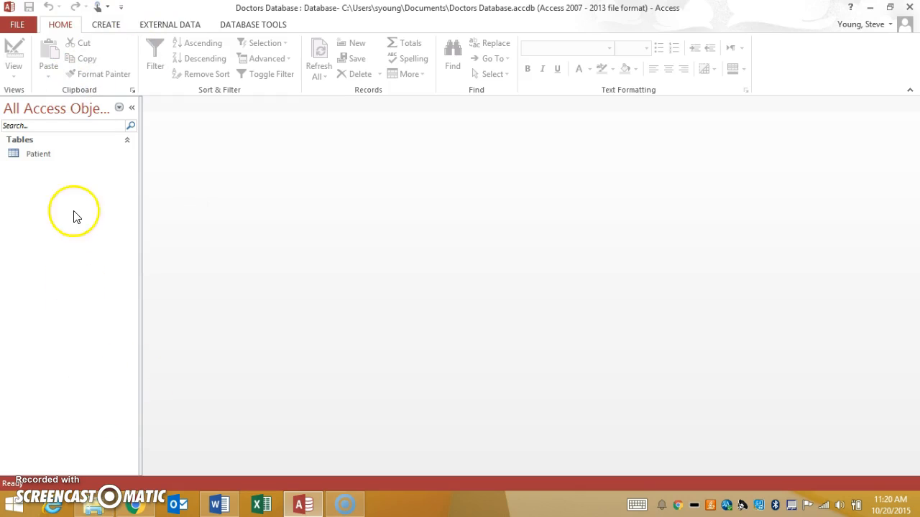
# Step: Create a new table, switch it to Design view and save it as Doctor
pyautogui.click(106, 24)
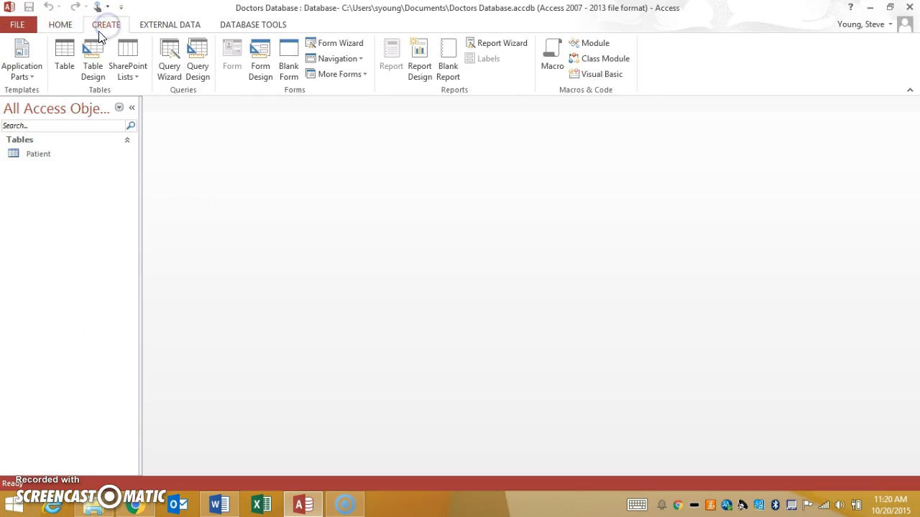
pyautogui.click(62, 60)
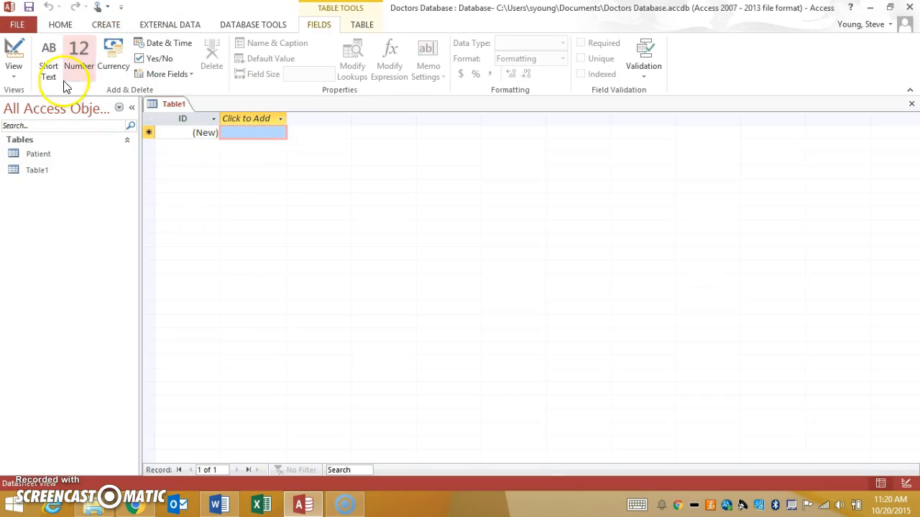
pyautogui.click(14, 52)
pyautogui.write('Docto')
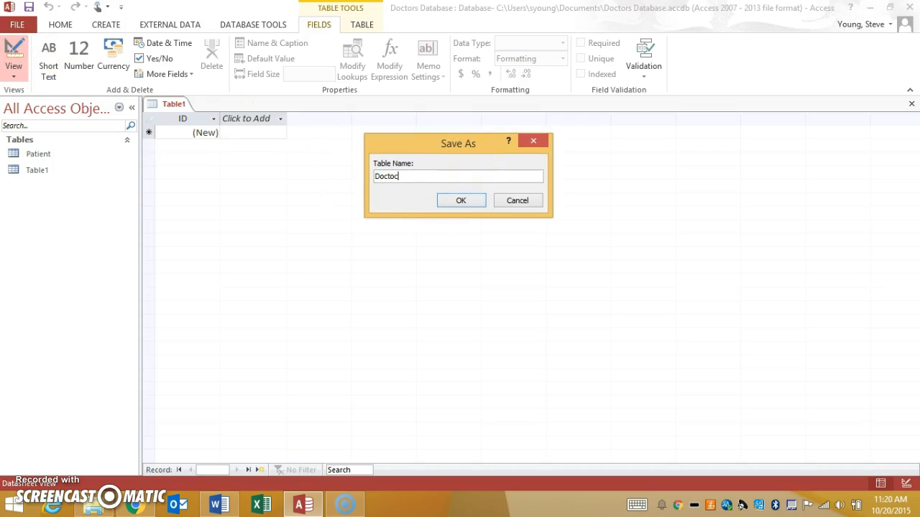
pyautogui.write('r')
pyautogui.click(460, 200)
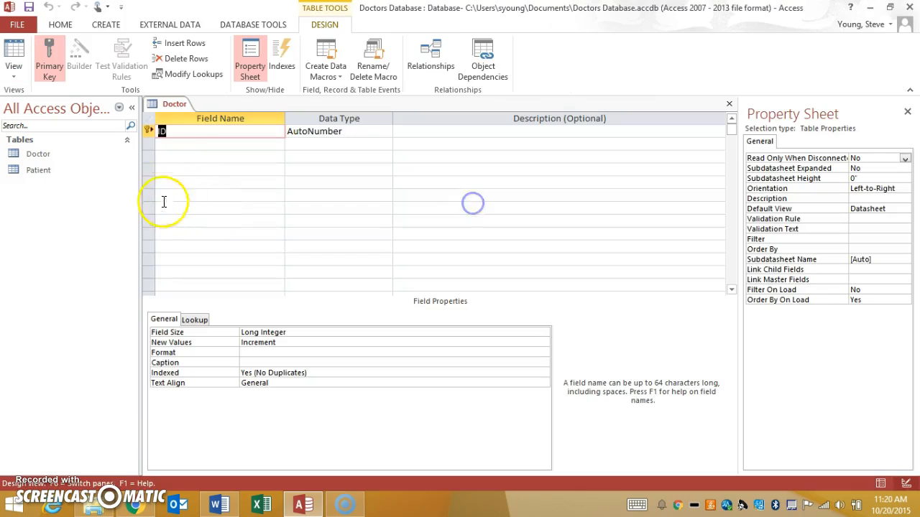
# Step: Rename the Doctor table's ID field to DoctorID
pyautogui.click(178, 134)
pyautogui.press('Left')
pyautogui.press('Left')
pyautogui.write('Doctor')
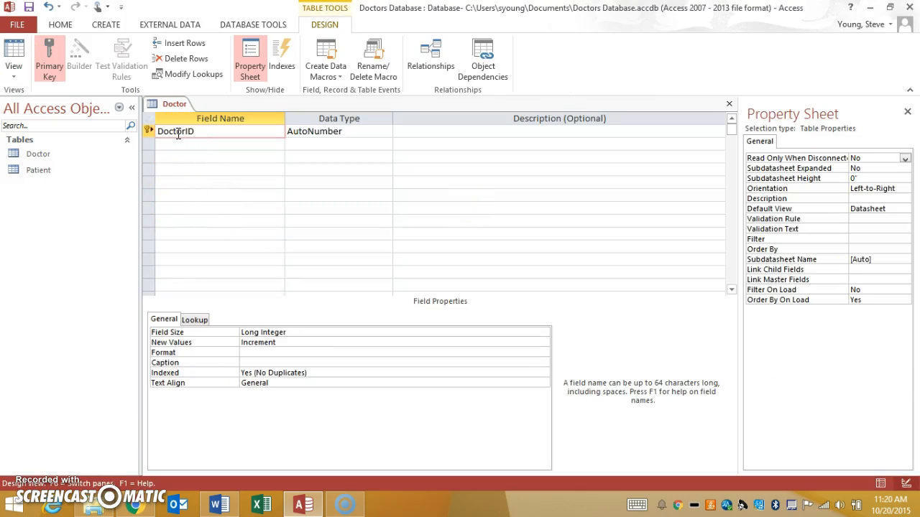
# Step: Add a Short Text field named FirstName below DoctorID with a field size of 25
pyautogui.press('Down')
pyautogui.write('FirstName')
pyautogui.press('Tab')
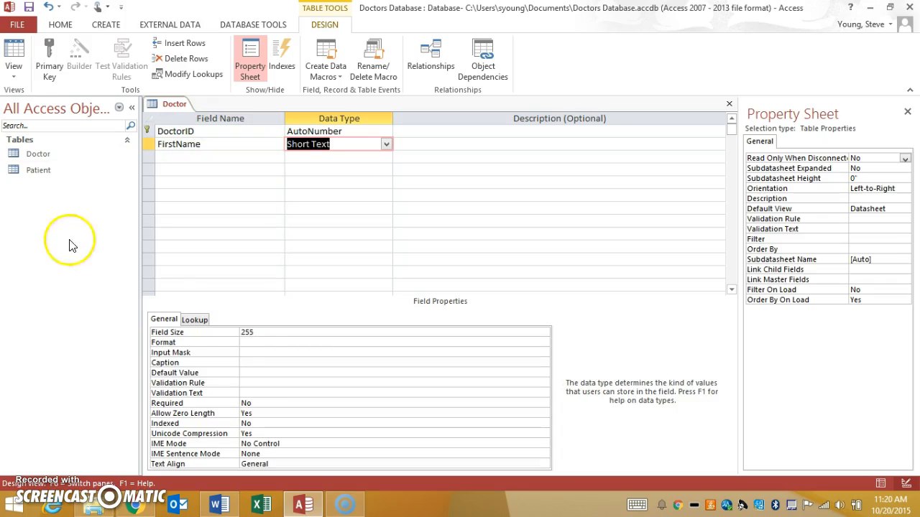
pyautogui.click(275, 331)
pyautogui.press('BackSpace')
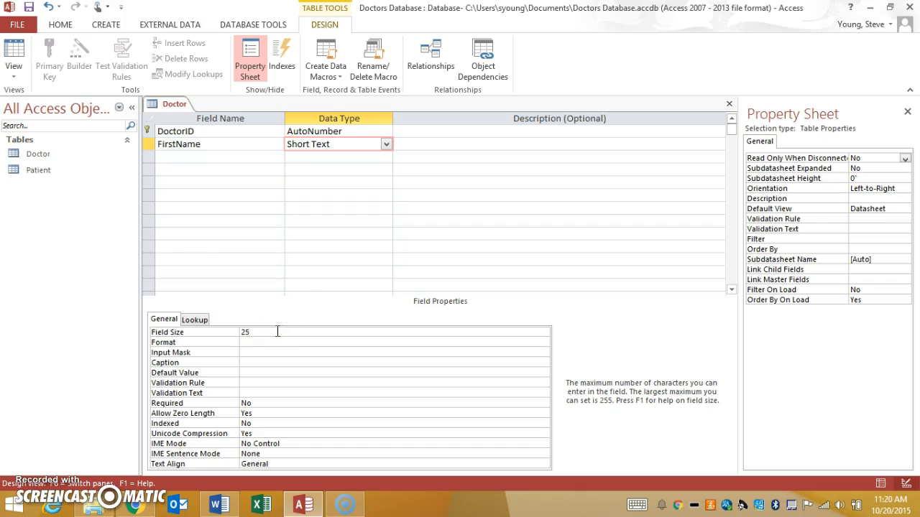
# Step: Add a Short Text field named Last Name below FirstName with a field size of 25
pyautogui.click(194, 163)
pyautogui.write('Last Name')
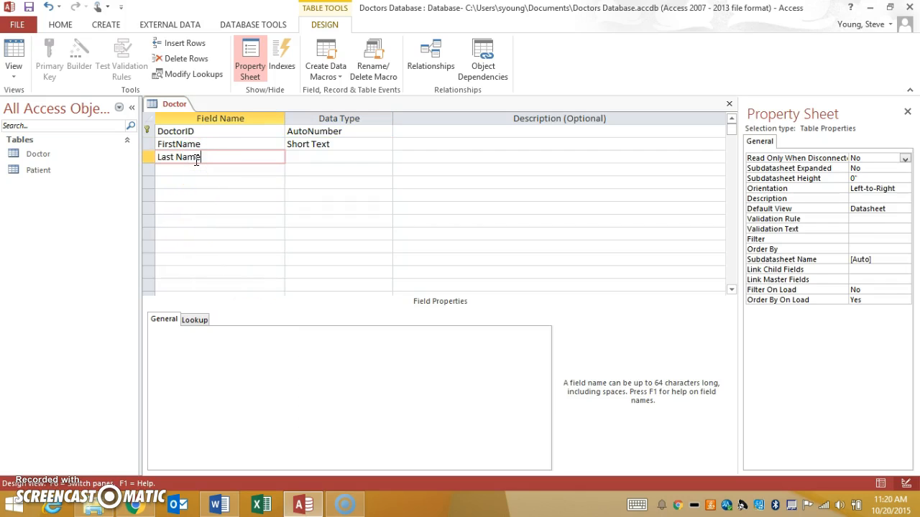
pyautogui.press('Tab')
pyautogui.click(269, 329)
pyautogui.press('BackSpace')
# Step: Add two Short Text fields named Address and Phone Number below Last Name
pyautogui.click(204, 174)
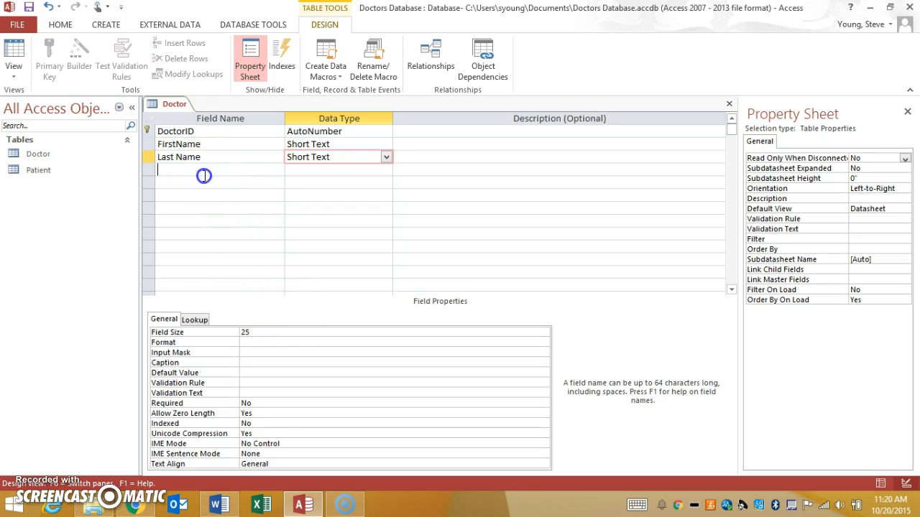
pyautogui.write('Address')
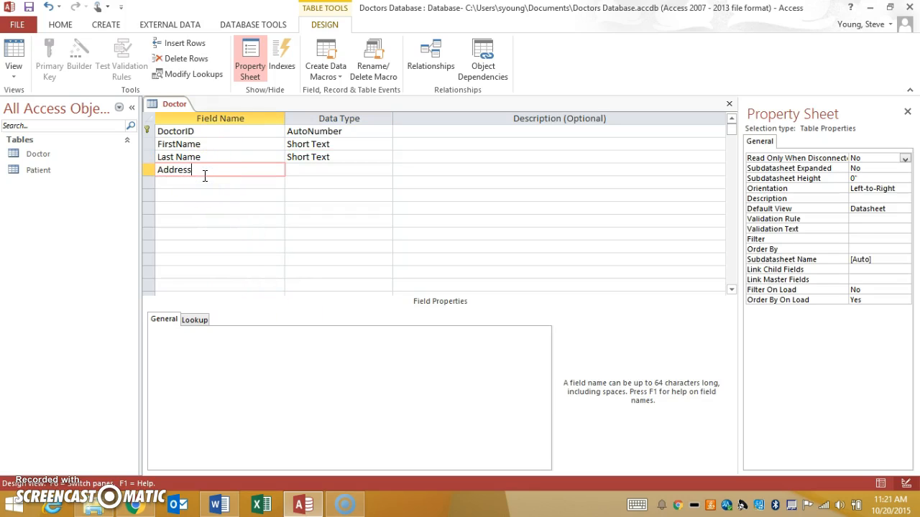
pyautogui.press('Down')
pyautogui.write('Pho')
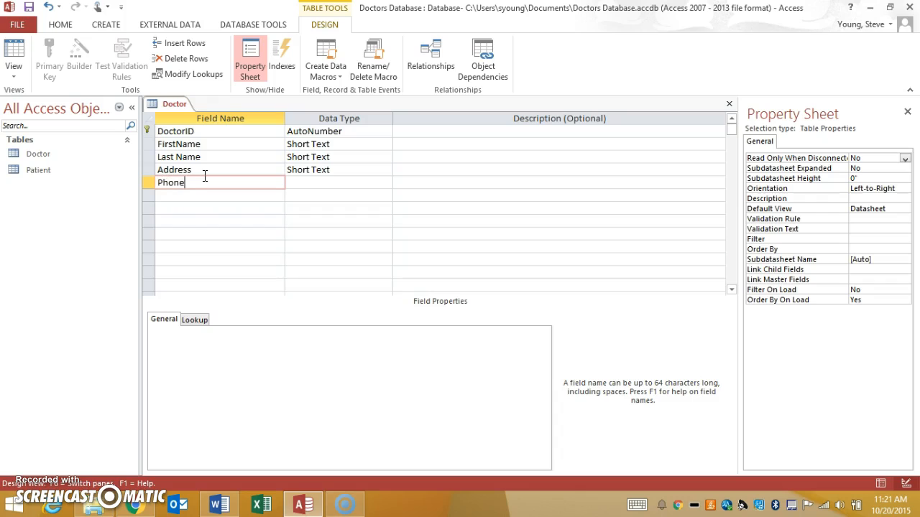
pyautogui.write('ne Number')
pyautogui.press('Tab')
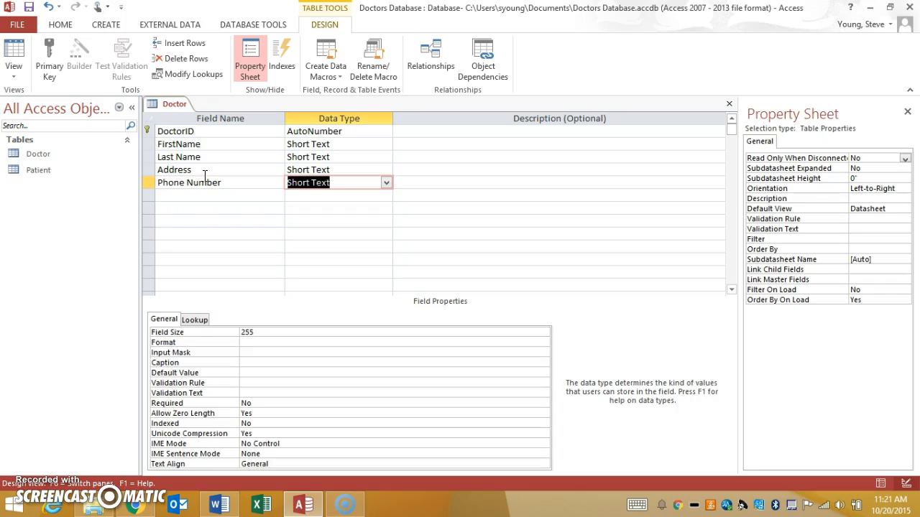
# Step: Close the Doctor table and save its design changes
pyautogui.click(229, 195)
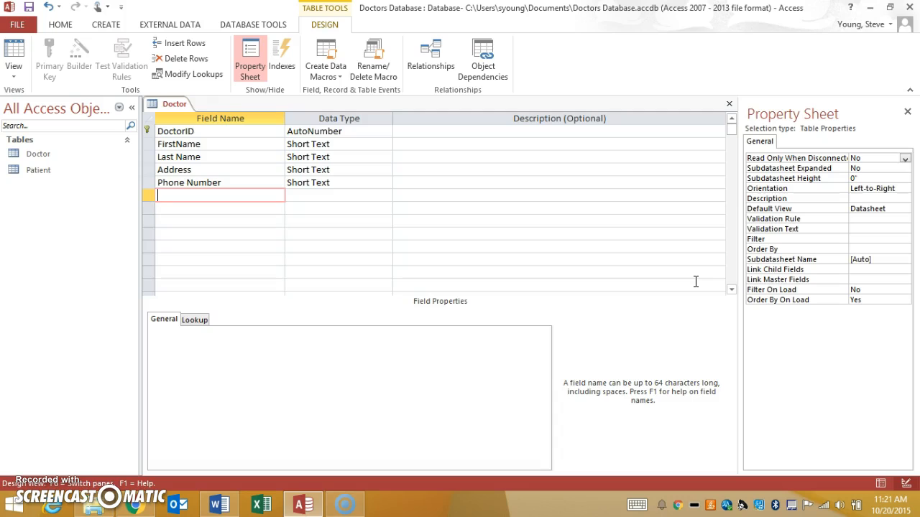
pyautogui.click(731, 104)
pyautogui.click(409, 288)
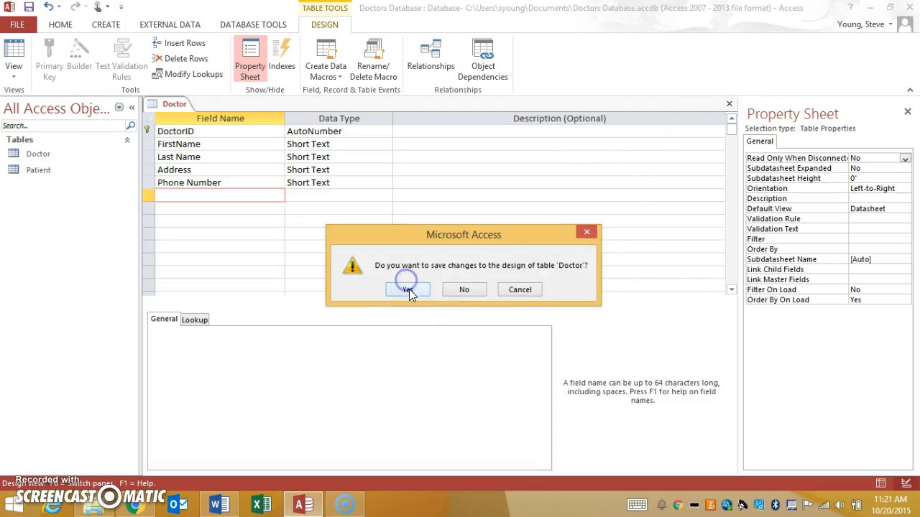
# Step: Create a new table, switch it to Design View and save it as Appointment
pyautogui.click(107, 27)
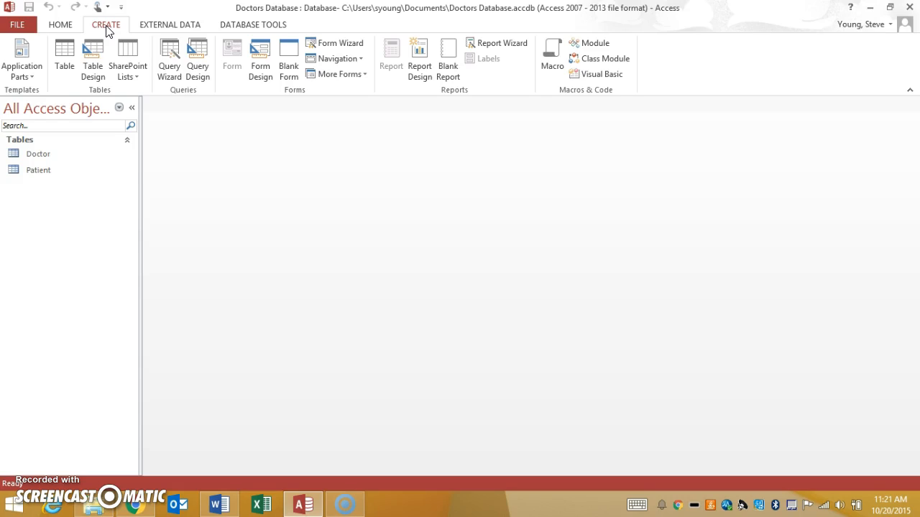
pyautogui.click(63, 60)
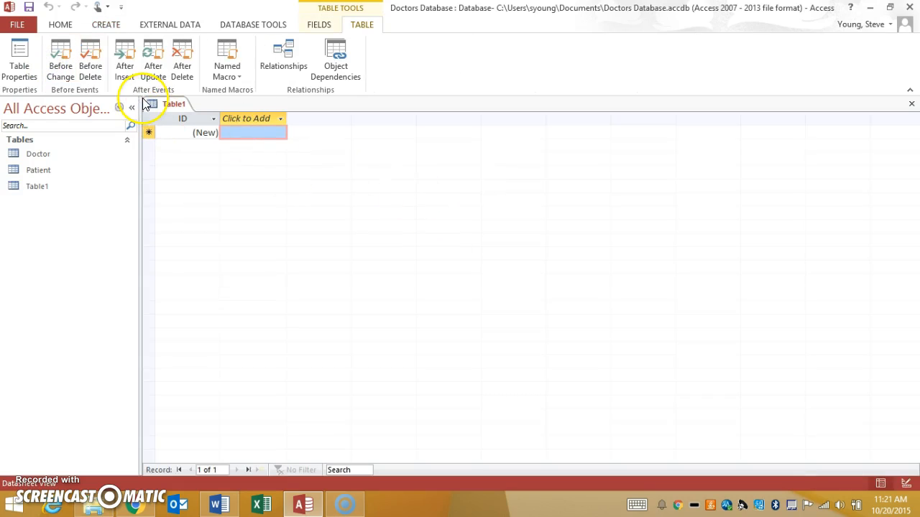
pyautogui.click(61, 26)
pyautogui.click(14, 51)
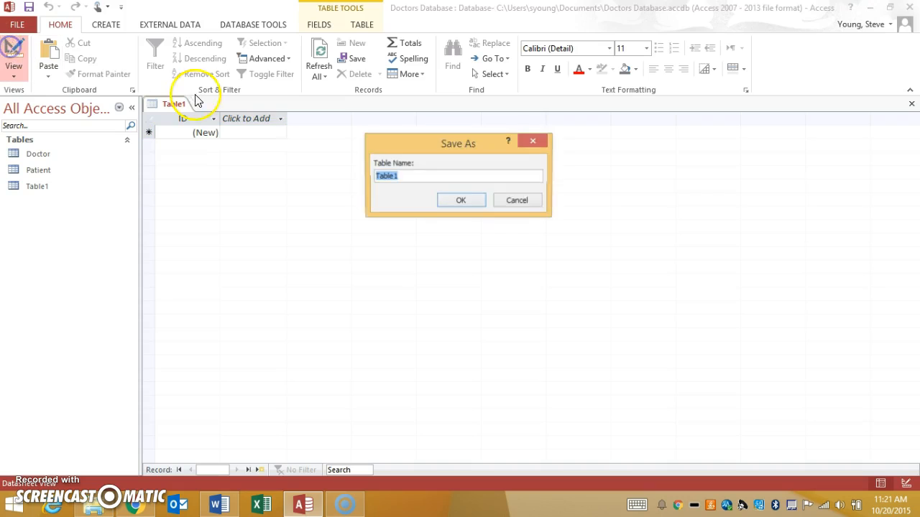
pyautogui.moveTo(422, 176); pyautogui.dragTo(299, 172)
pyautogui.write('Appointment')
pyautogui.press('Return')
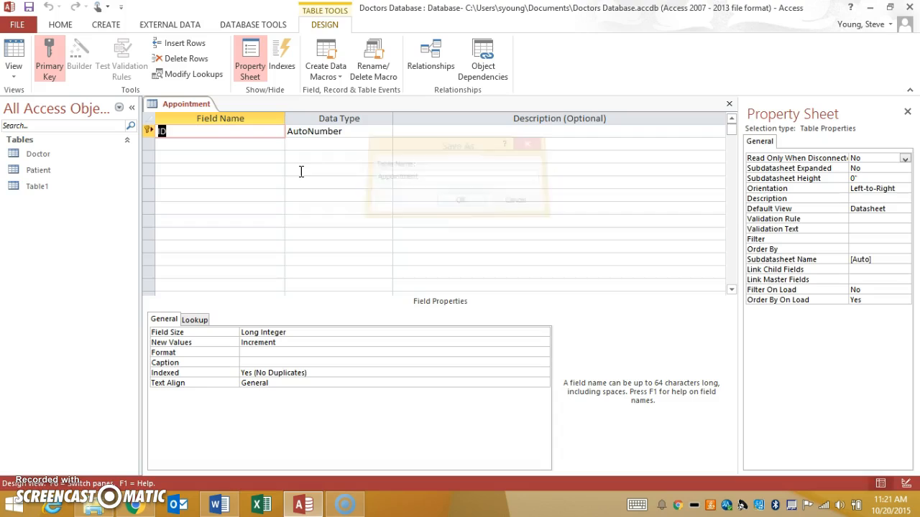
# Step: Rename the Appointment table's ID field to AppointmentID
pyautogui.press('Home')
pyautogui.write('Appointment')
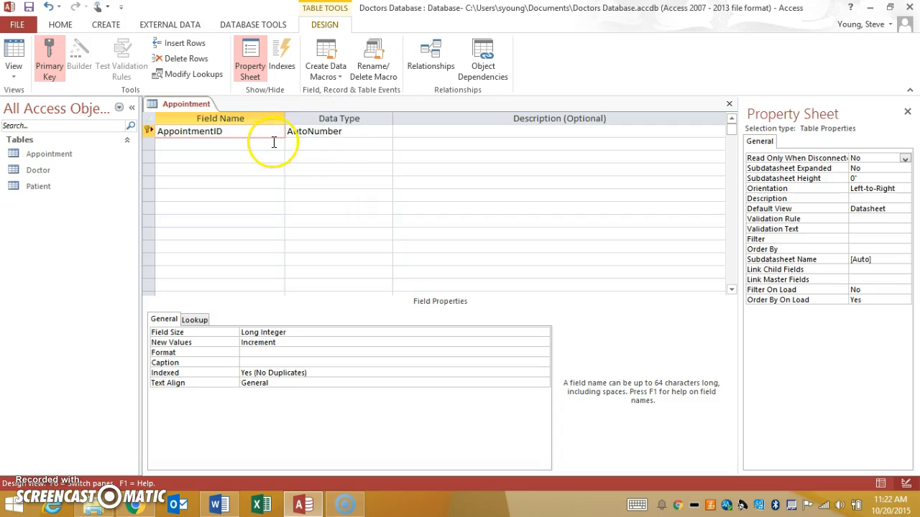
# Step: Add a field named Doctor with the Number data type below AppointmentID
pyautogui.click(273, 143)
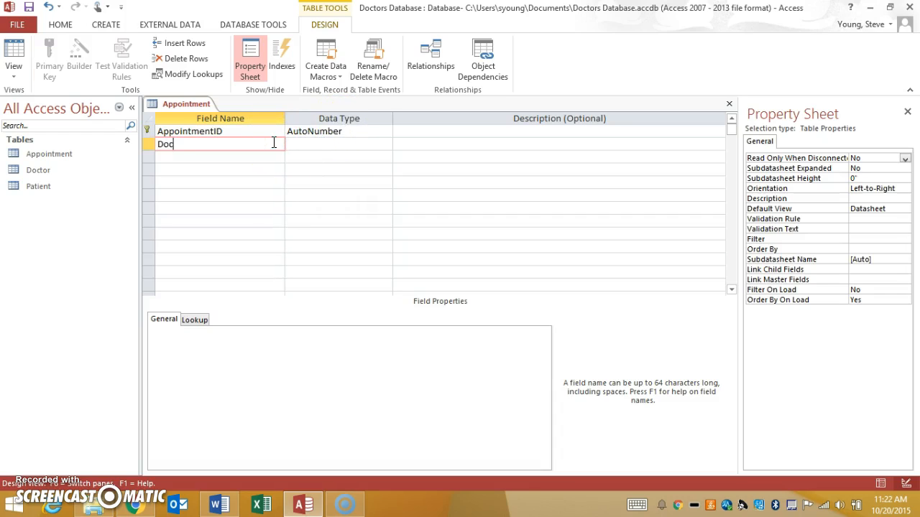
pyautogui.press('Tab')
pyautogui.click(386, 144)
pyautogui.click(315, 181)
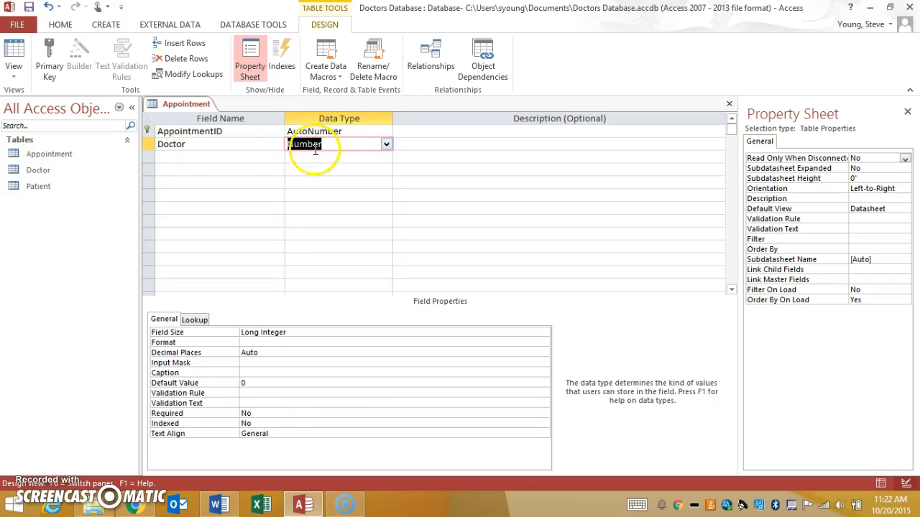
# Step: Add a PatientID field with the Number data type below Doctor, and rename the Doctor field to DoctorID
pyautogui.click(243, 155)
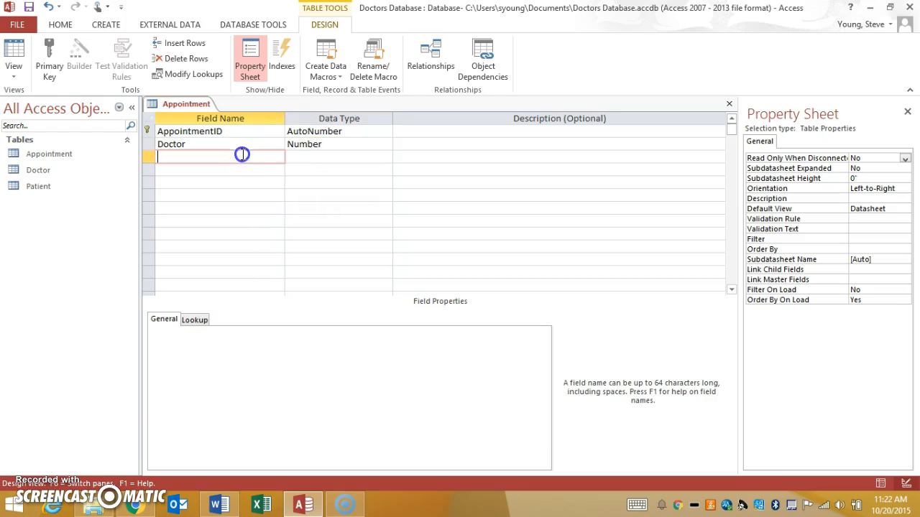
pyautogui.write('Patient')
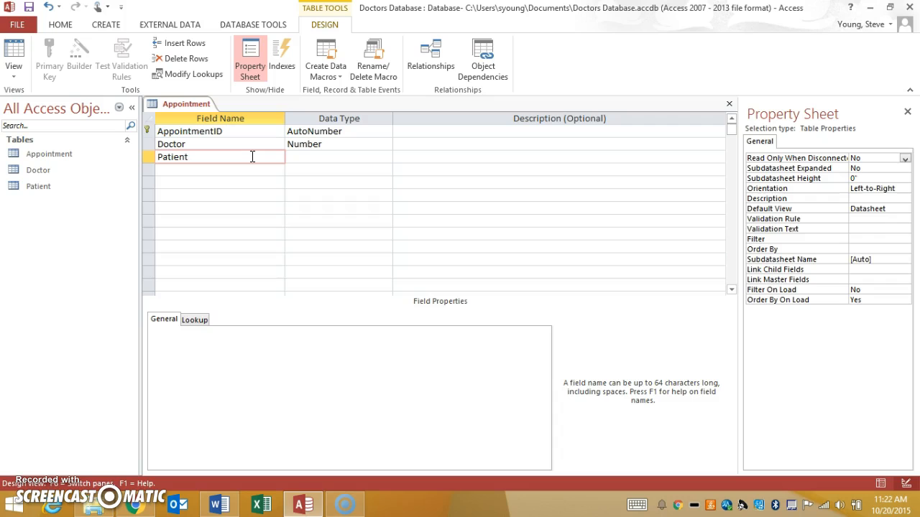
pyautogui.click(204, 144)
pyautogui.write('ID')
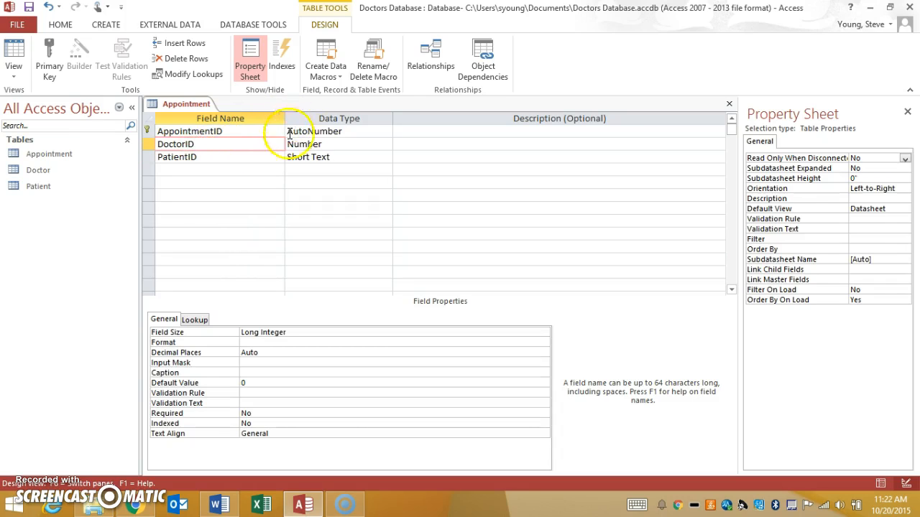
pyautogui.click(338, 158)
pyautogui.click(277, 160)
pyautogui.click(387, 160)
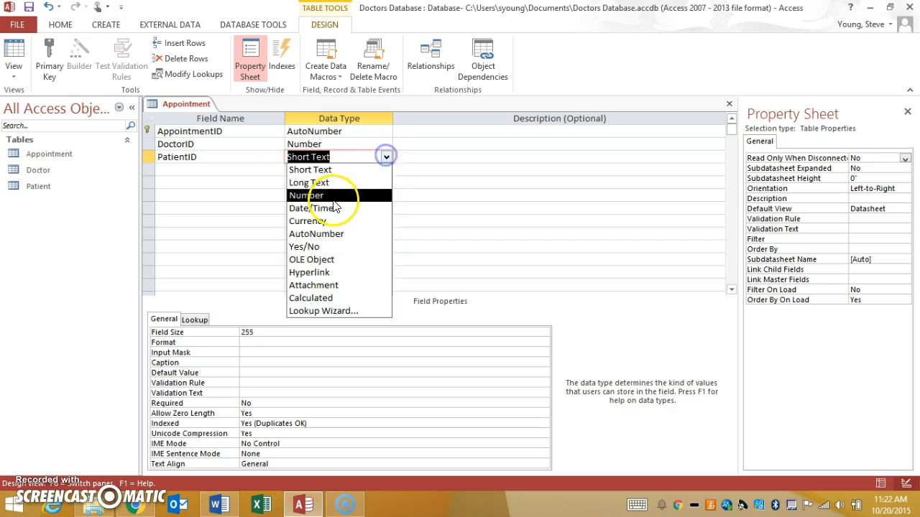
pyautogui.click(330, 198)
# Step: Add a field named Date with the Date/Time data type below PatientID, accepting the reserved name
pyautogui.click(195, 168)
pyautogui.write('Date')
pyautogui.press('Tab')
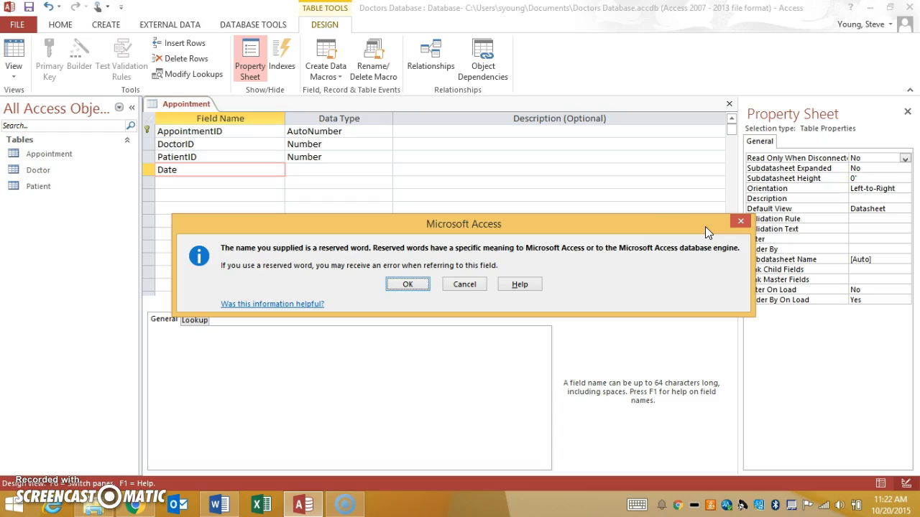
pyautogui.click(407, 284)
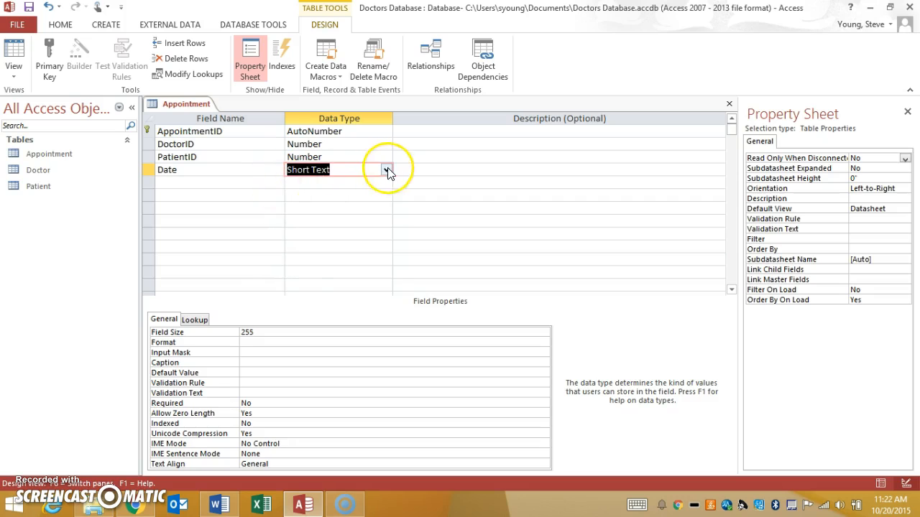
pyautogui.click(387, 170)
pyautogui.click(347, 219)
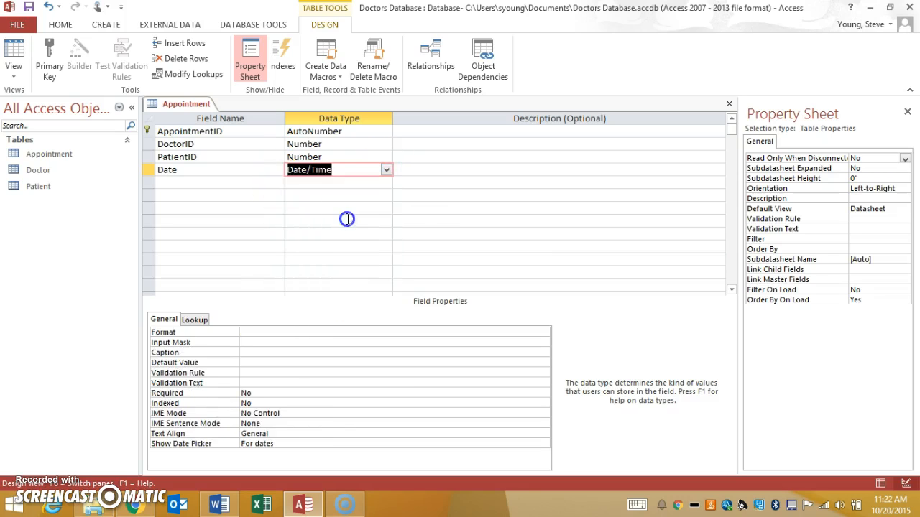
# Step: Add a field named Time below Date and start a Lookup Wizard for it that uses typed-in values
pyautogui.click(260, 184)
pyautogui.write('Time')
pyautogui.press('Tab')
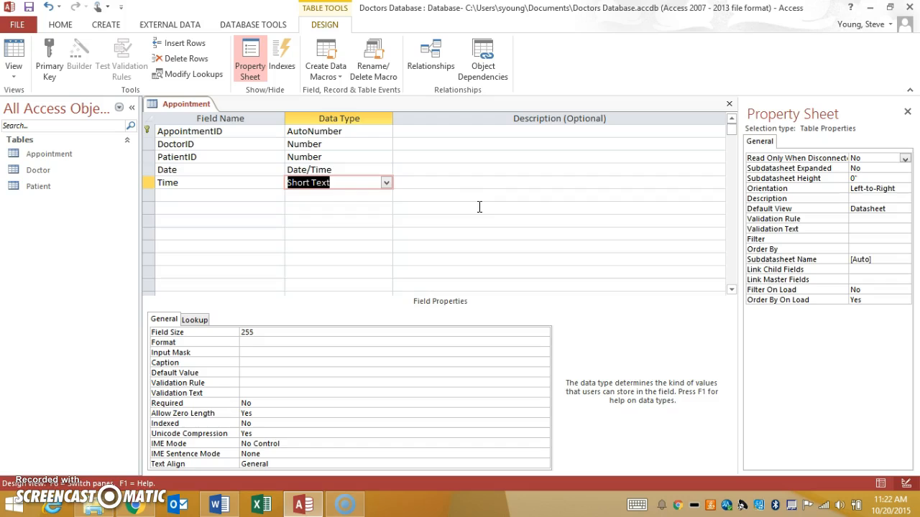
pyautogui.click(387, 184)
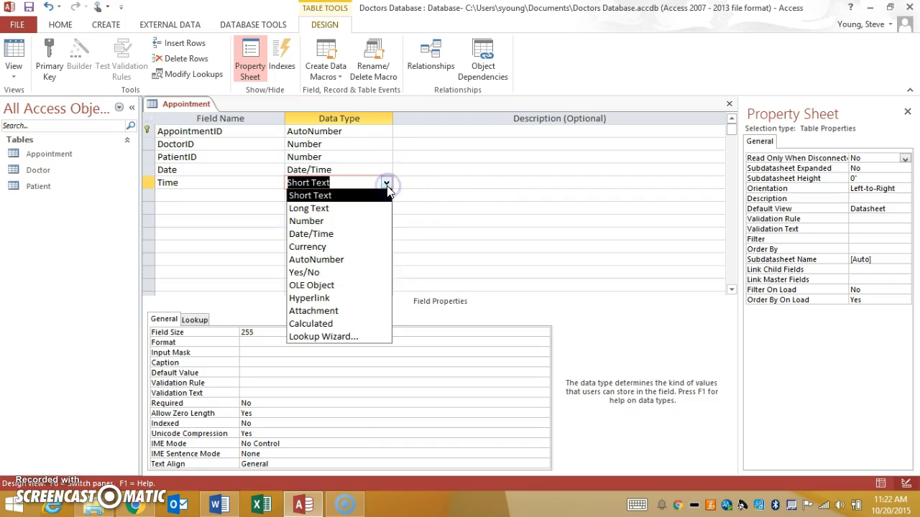
pyautogui.click(353, 336)
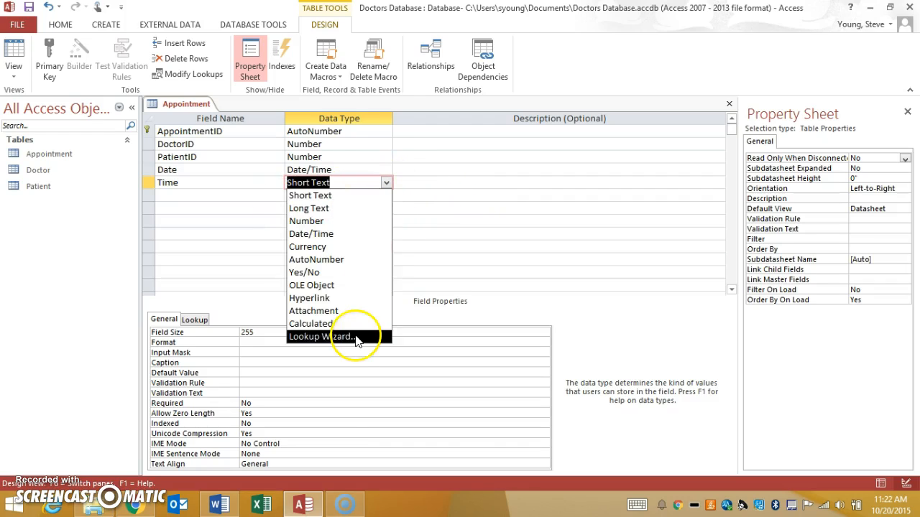
pyautogui.click(455, 182)
pyautogui.click(514, 301)
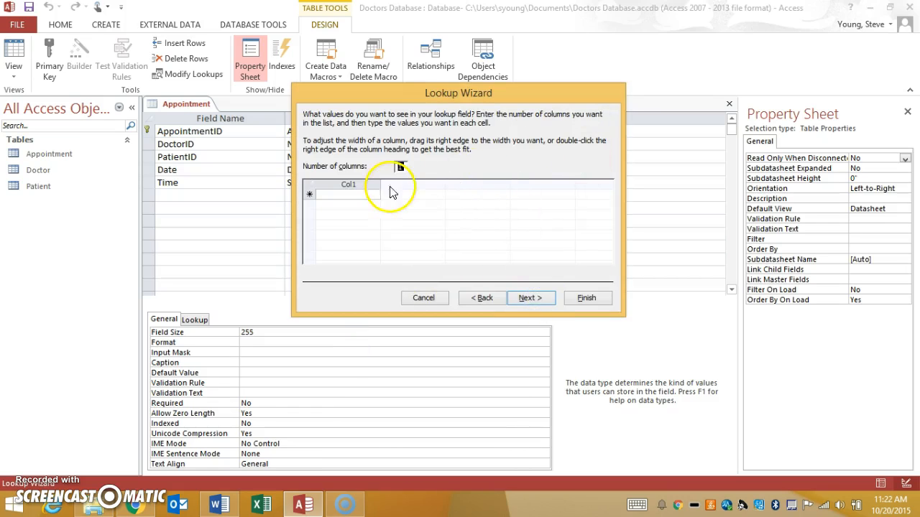
# Step: Fill the single-column lookup list with times from 8.00am to 10.00am at 15-minute intervals and finish the wizard
pyautogui.click(374, 192)
pyautogui.write('8:')
pyautogui.write('00am')
pyautogui.press('Return')
pyautogui.write('8')
pyautogui.press('Return')
pyautogui.write('8')
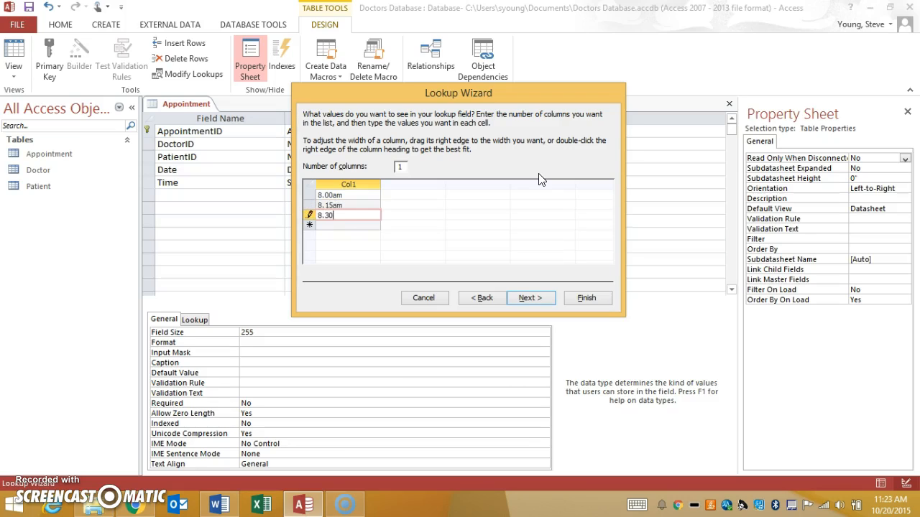
pyautogui.press('Return')
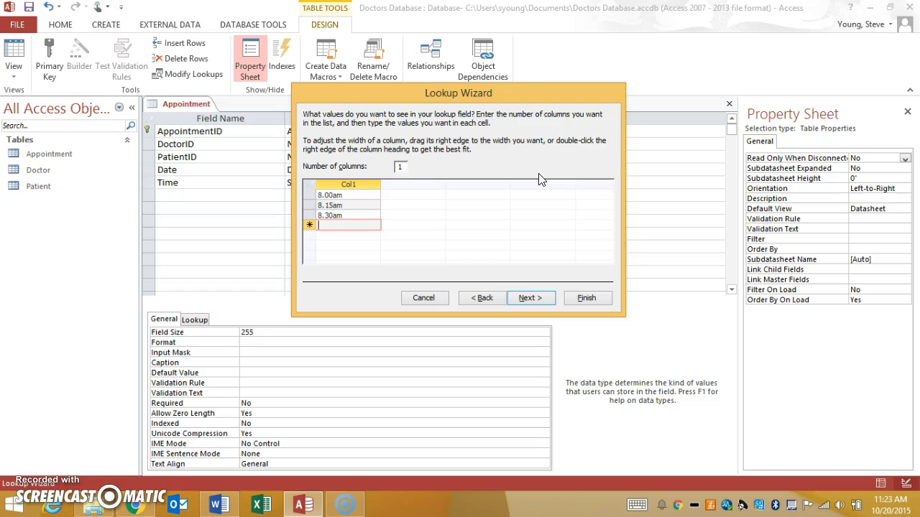
pyautogui.write('8.45am')
pyautogui.press('Return')
pyautogui.write('9.00am')
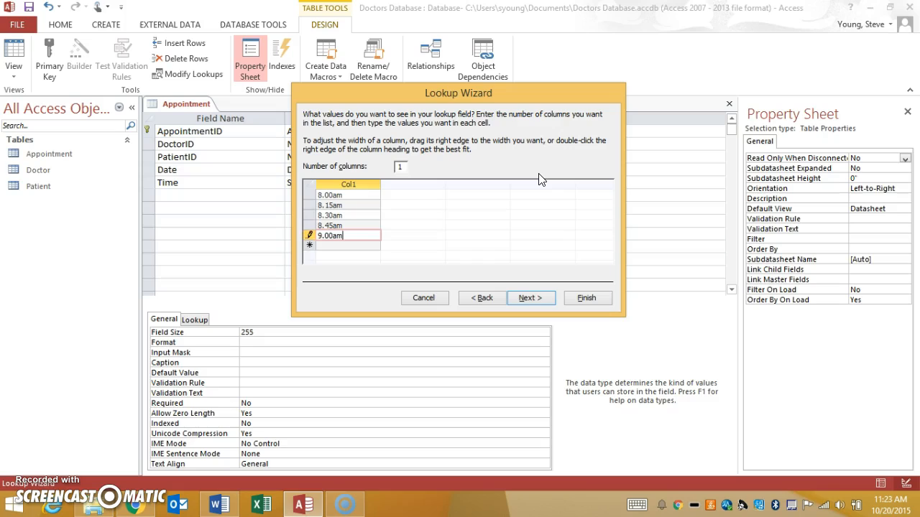
pyautogui.press('Return')
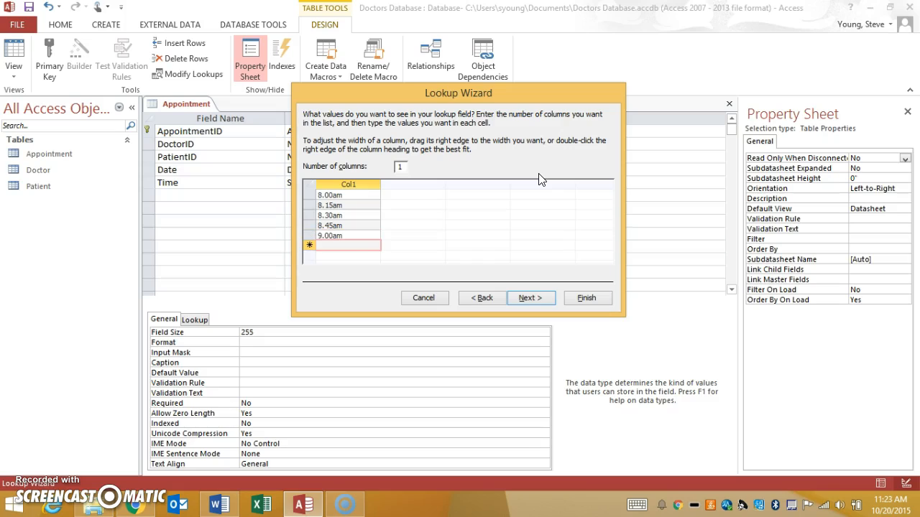
pyautogui.write('9.')
pyautogui.press('Return')
pyautogui.write('9.')
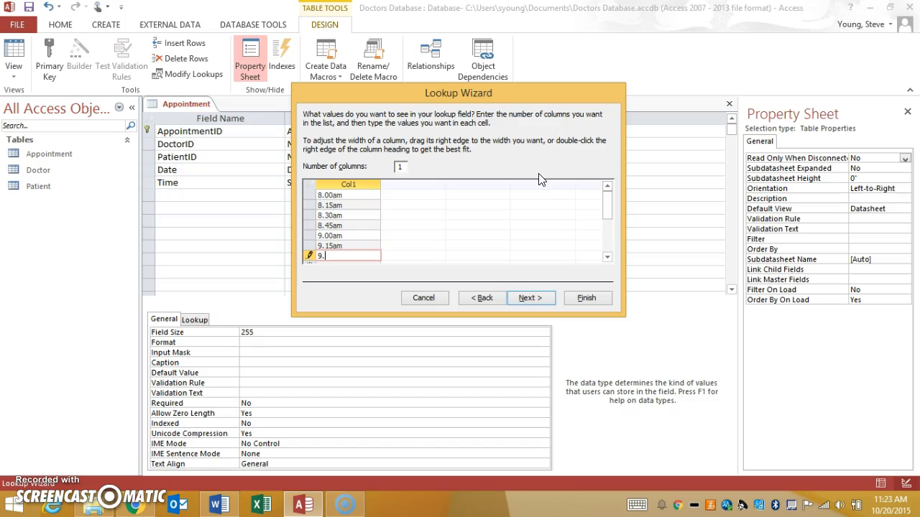
pyautogui.press('Return')
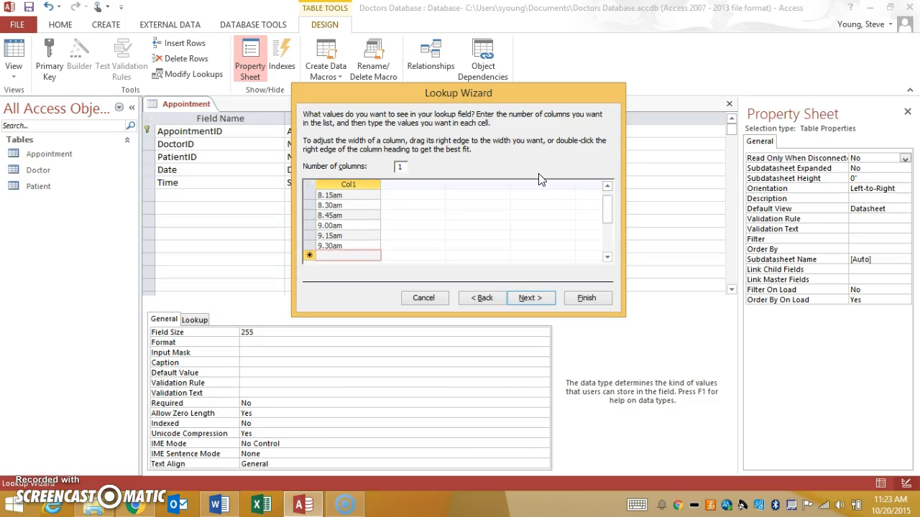
pyautogui.press('Return')
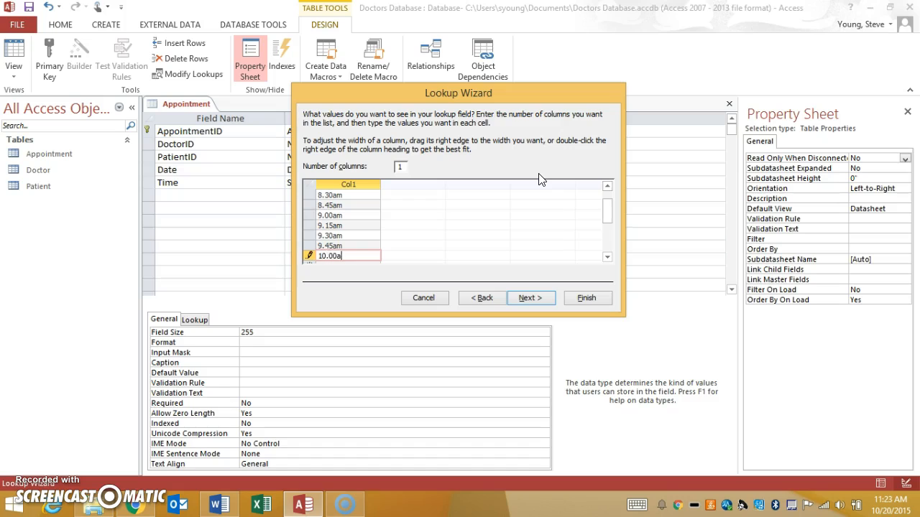
pyautogui.click(598, 299)
# Step: Add a field named Diagnosis with the Long Text data type below Time
pyautogui.click(222, 192)
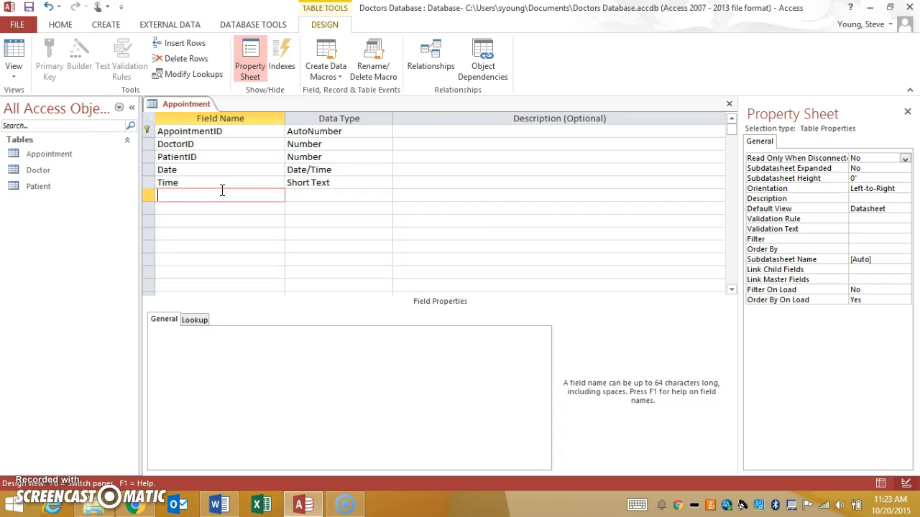
pyautogui.write('Diagnosis')
pyautogui.press('Tab')
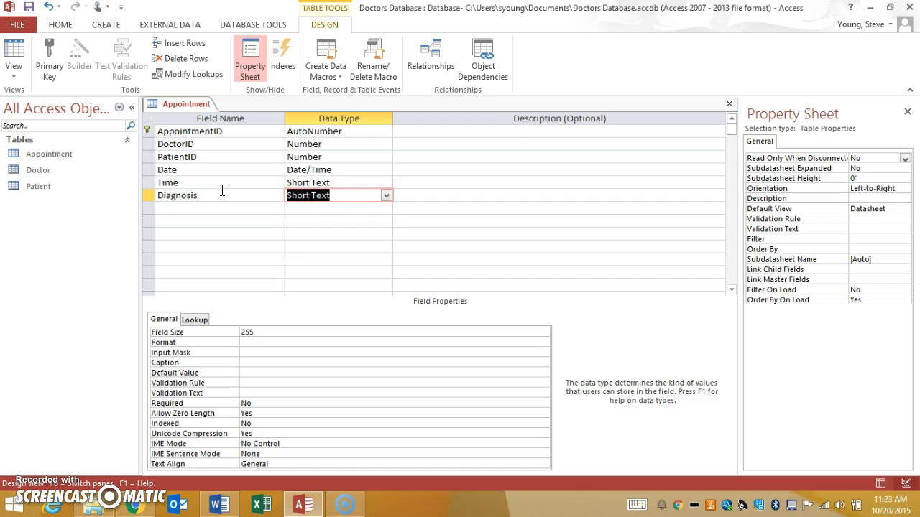
pyautogui.click(386, 196)
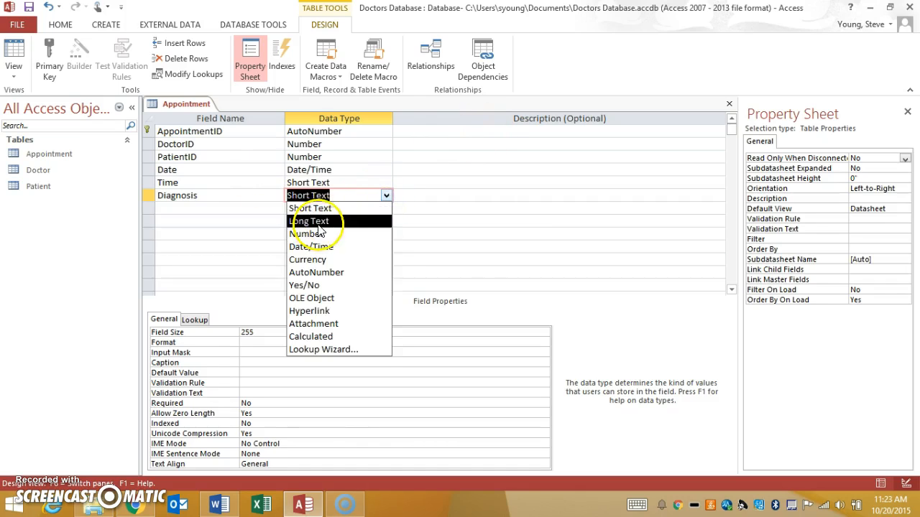
pyautogui.click(318, 221)
# Step: Add a field named Treatment with the Long Text data type below Diagnosis
pyautogui.click(247, 207)
pyautogui.write('Treatment')
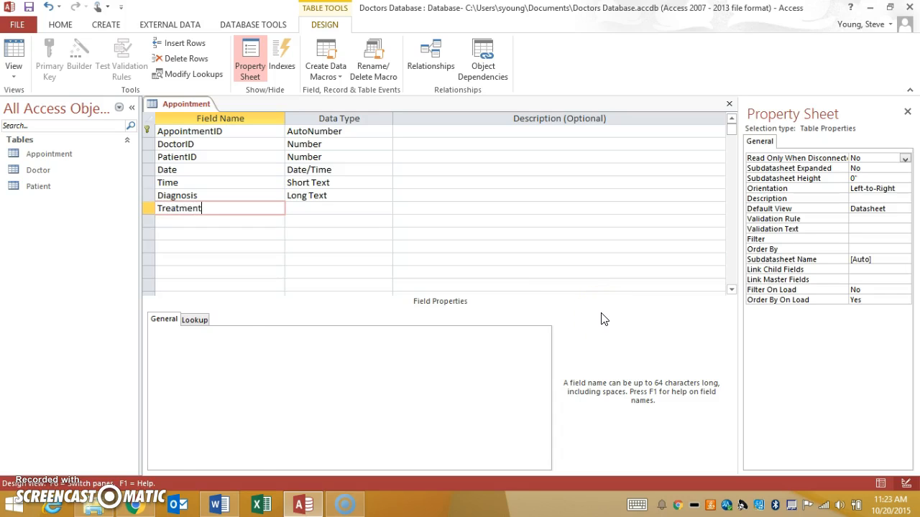
pyautogui.press('Tab')
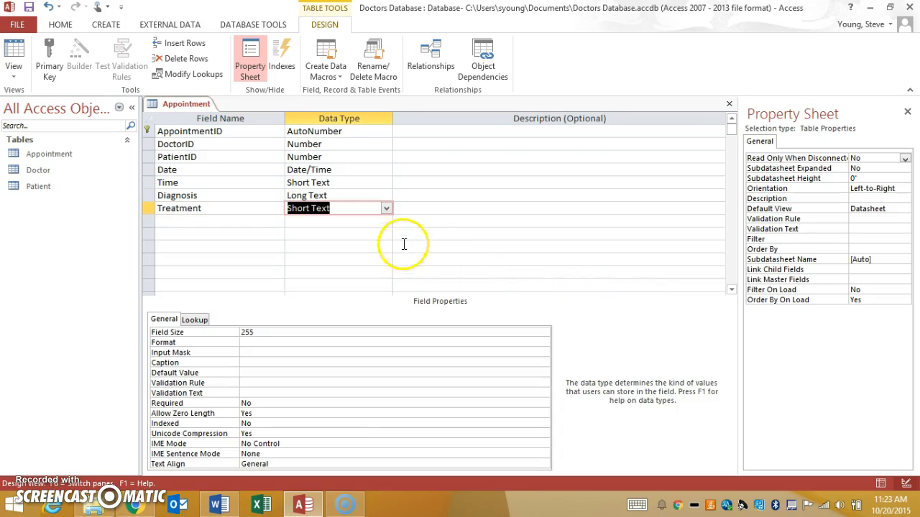
pyautogui.click(386, 208)
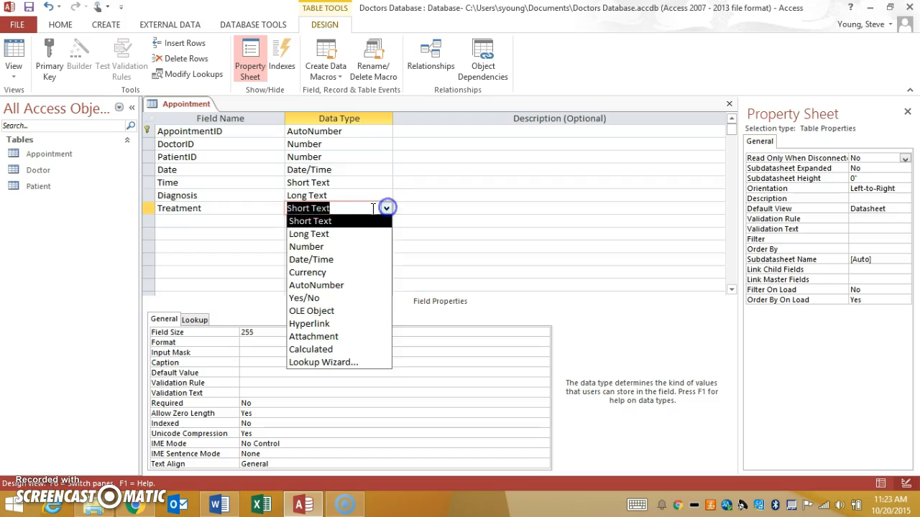
pyautogui.click(340, 232)
pyautogui.click(222, 259)
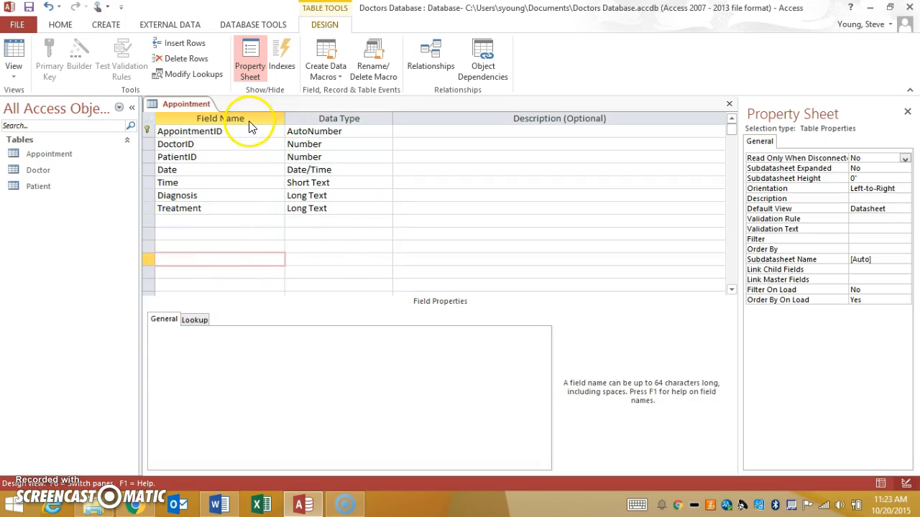
pyautogui.click(231, 132)
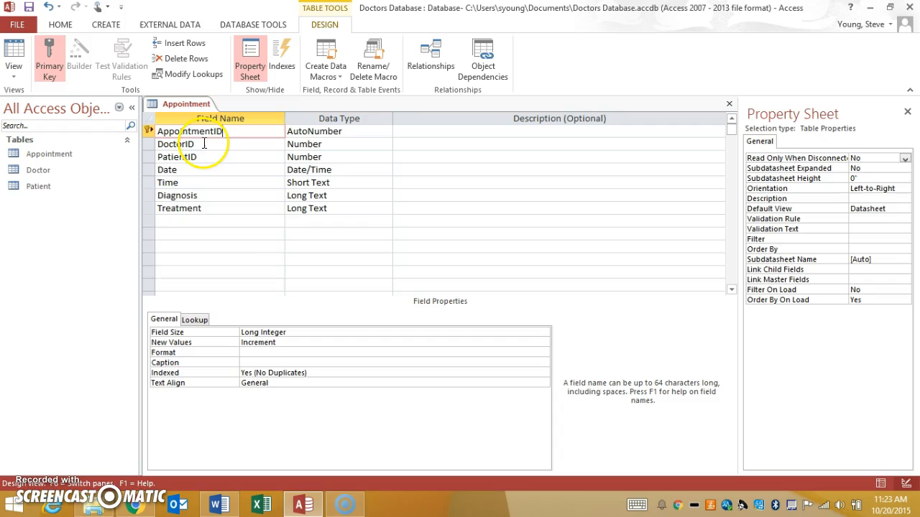
# Step: Review the field properties of the Appointment table from DoctorID through Treatment, including the Date field's validation settings
pyautogui.click(202, 143)
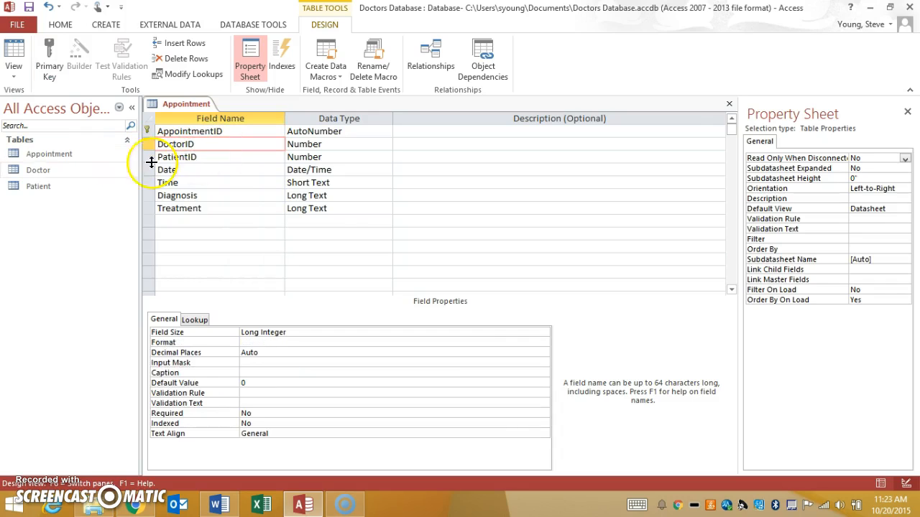
pyautogui.click(212, 157)
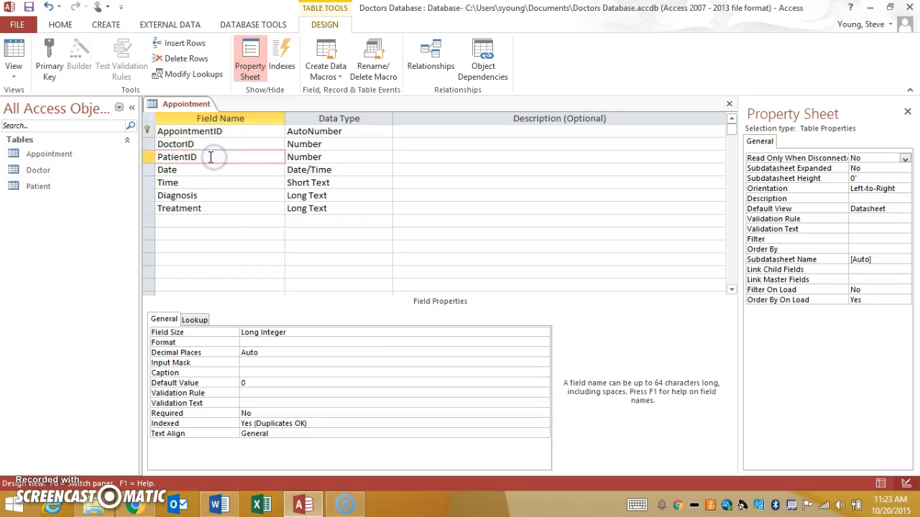
pyautogui.click(208, 169)
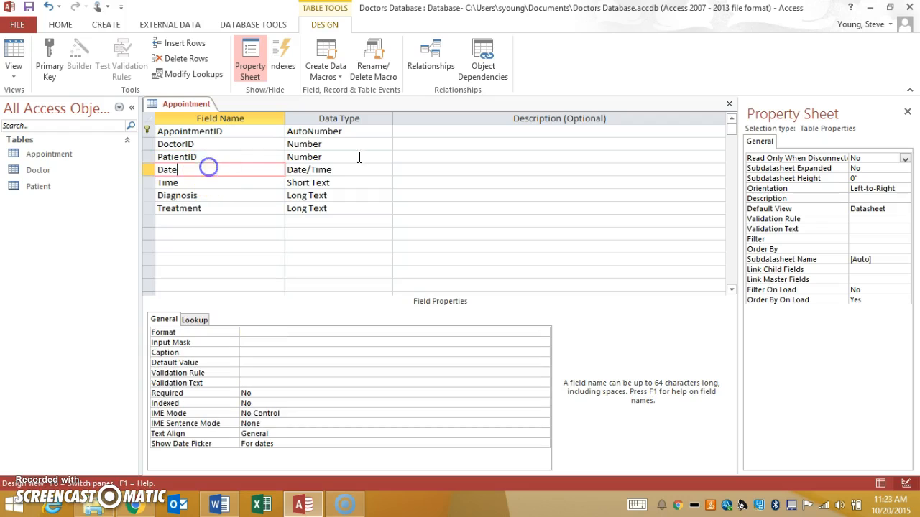
pyautogui.click(271, 384)
pyautogui.click(270, 363)
pyautogui.click(268, 373)
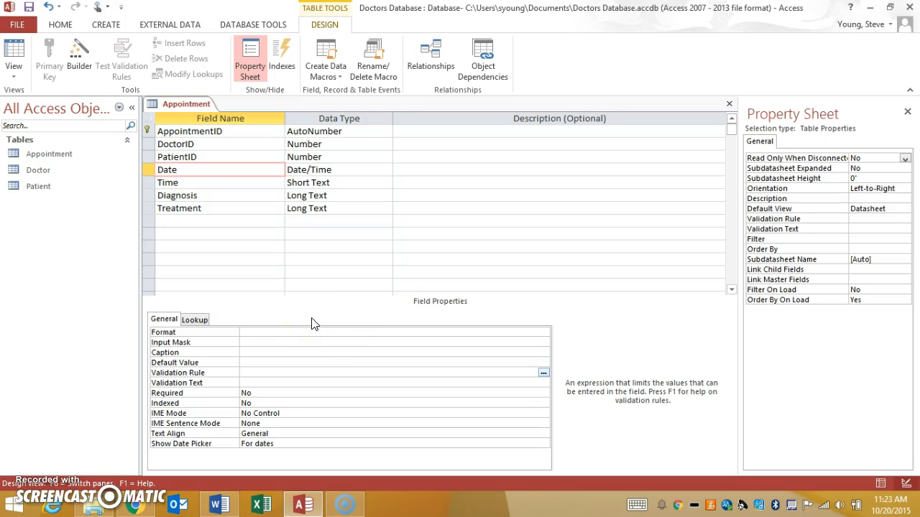
pyautogui.click(233, 182)
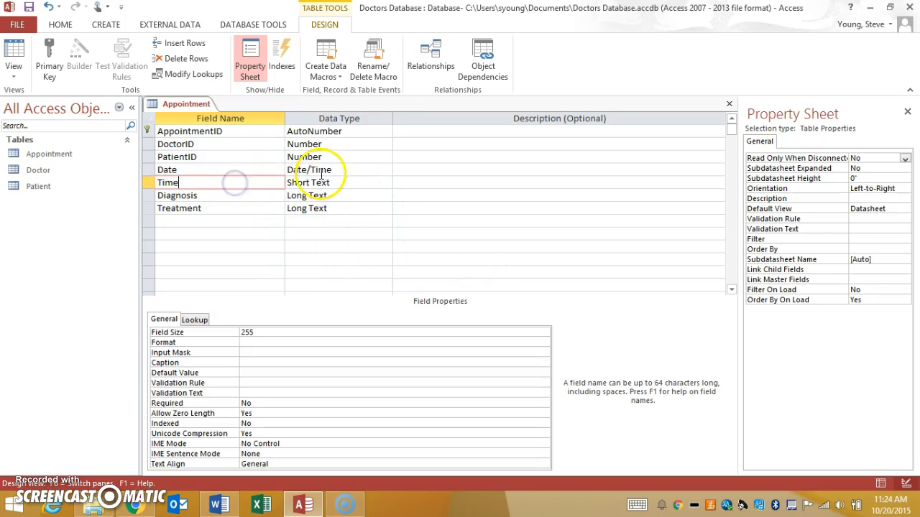
pyautogui.click(217, 207)
# Step: Close the Appointment table and save its design changes
pyautogui.click(729, 104)
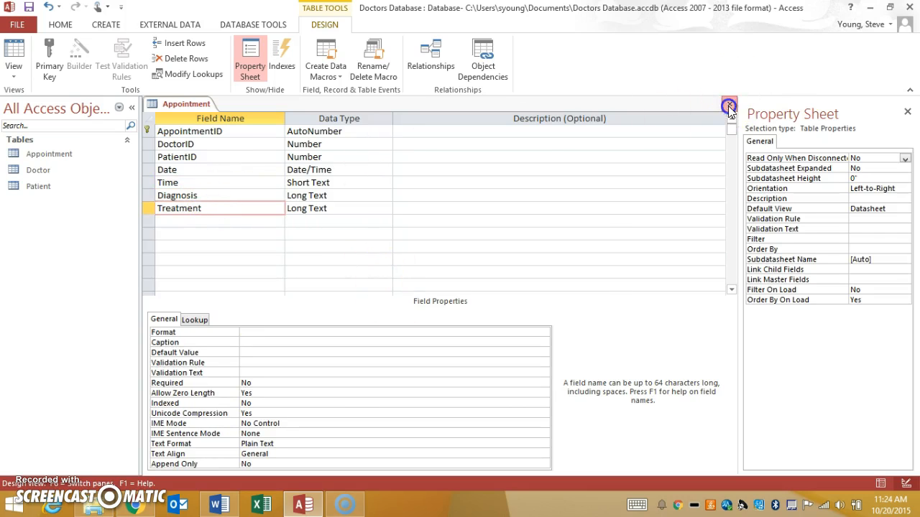
pyautogui.click(415, 291)
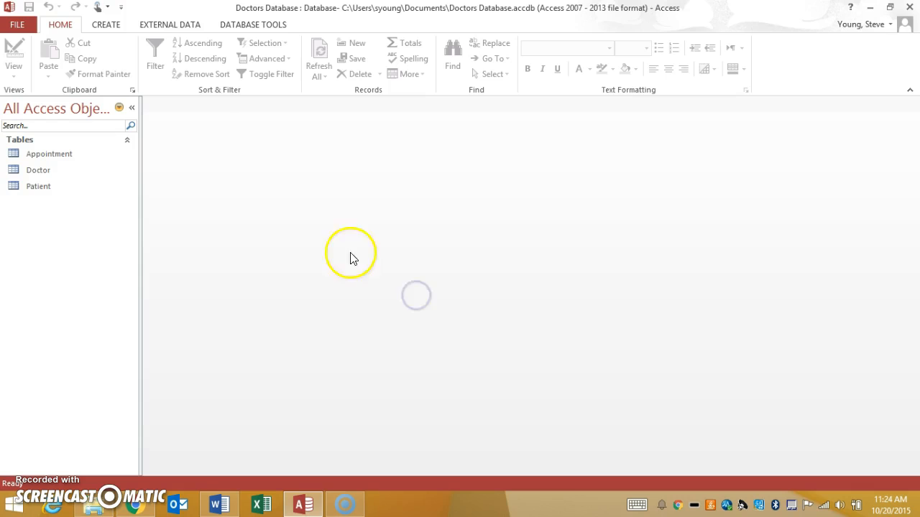
# Step: Open the Relationships window and add the Appointment, Doctor and Patient tables to it
pyautogui.click(239, 28)
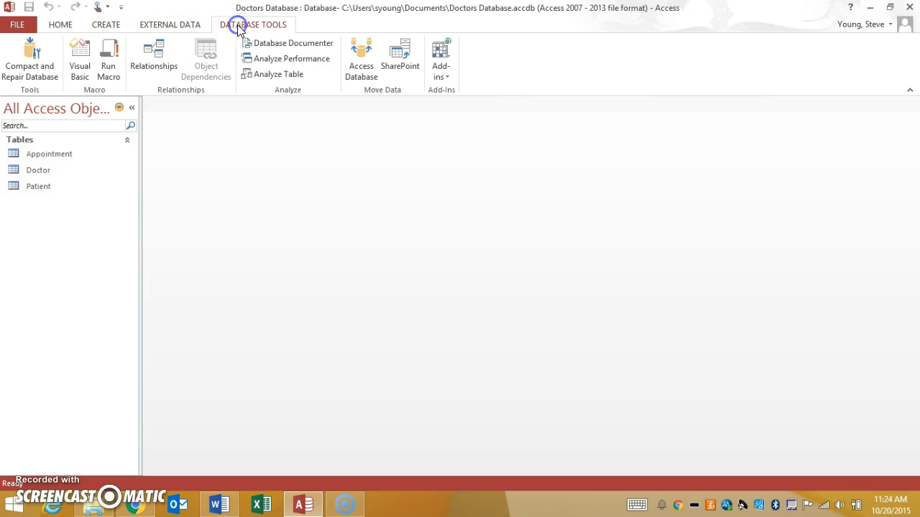
pyautogui.click(153, 53)
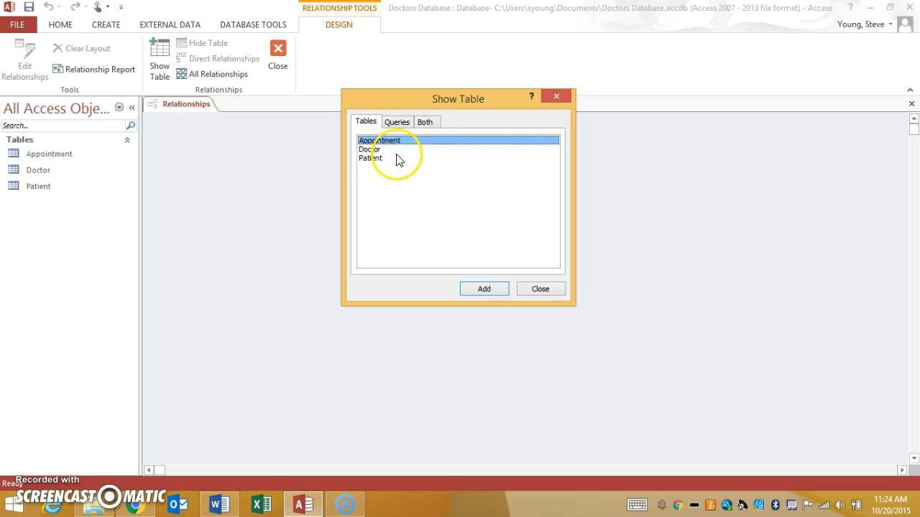
pyautogui.keyDown('shift'); pyautogui.click(368, 160); pyautogui.keyUp('shift')
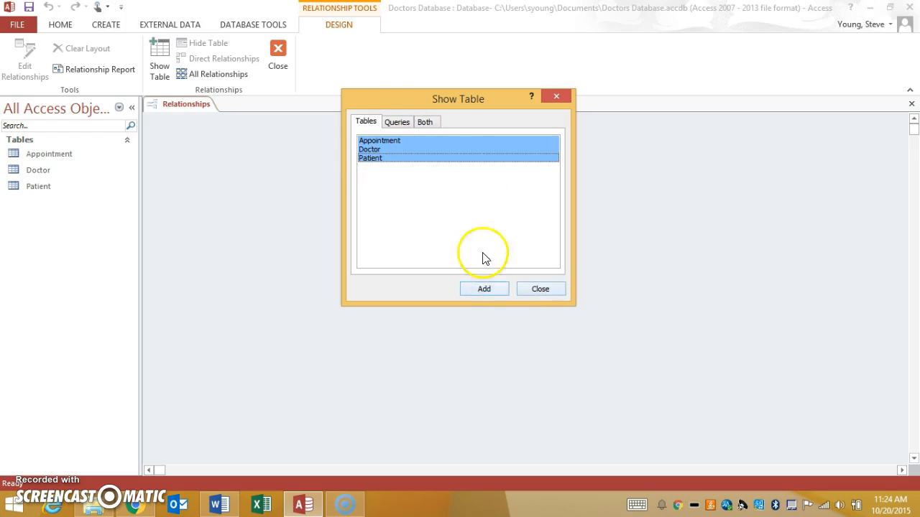
pyautogui.click(486, 290)
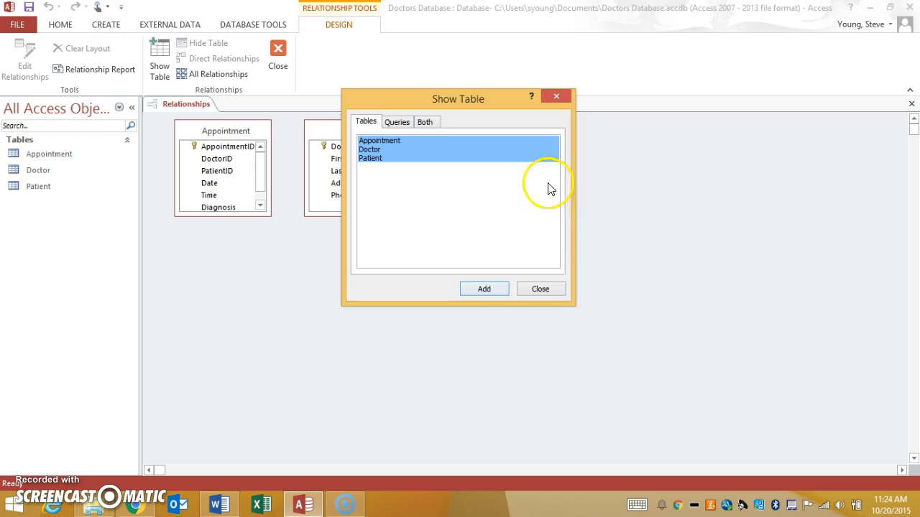
pyautogui.click(541, 288)
# Step: Arrange the tables with Appointment between Patient and Doctor, and enlarge the Patient and Appointment boxes to show all their fields
pyautogui.moveTo(367, 136); pyautogui.dragTo(680, 137)
pyautogui.moveTo(501, 130); pyautogui.dragTo(433, 141)
pyautogui.moveTo(255, 222); pyautogui.dragTo(271, 251)
pyautogui.moveTo(442, 226); pyautogui.dragTo(461, 254)
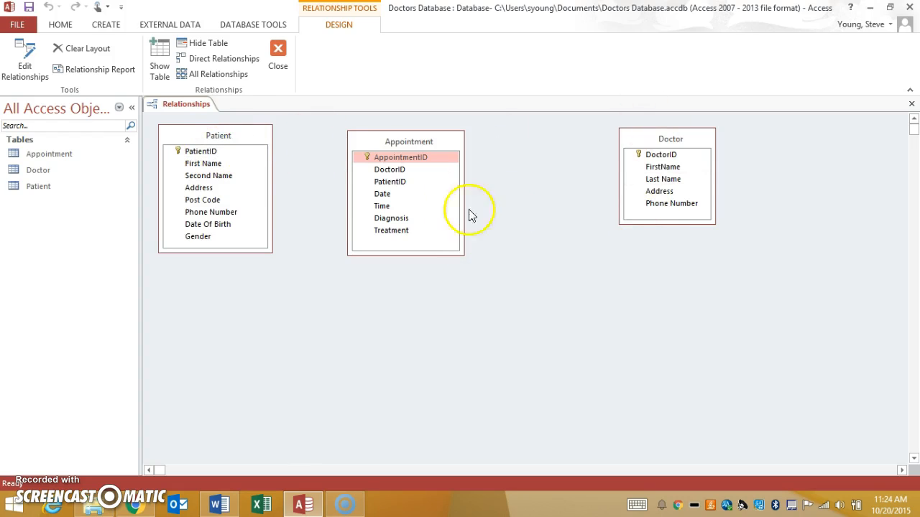
# Step: Create a relationship from Patient's PatientID to Appointment's PatientID with referential integrity enforced
pyautogui.click(209, 153)
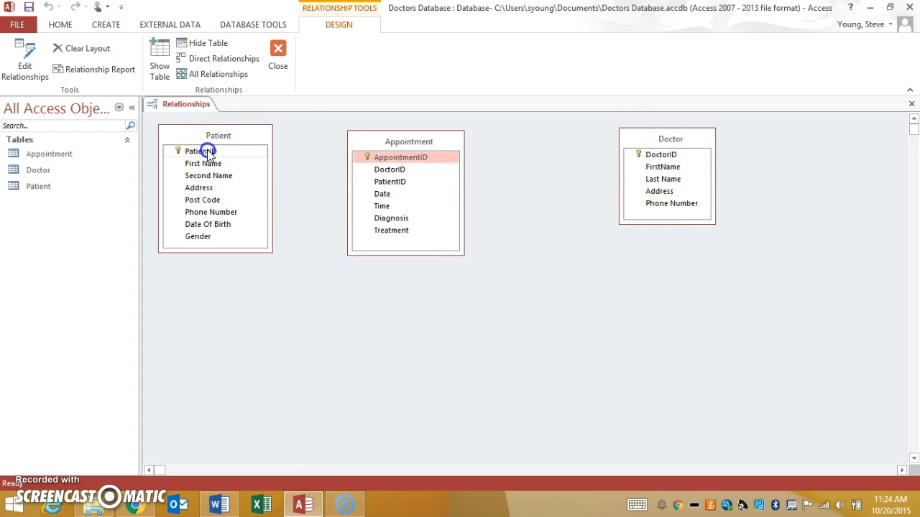
pyautogui.moveTo(208, 153); pyautogui.dragTo(395, 182)
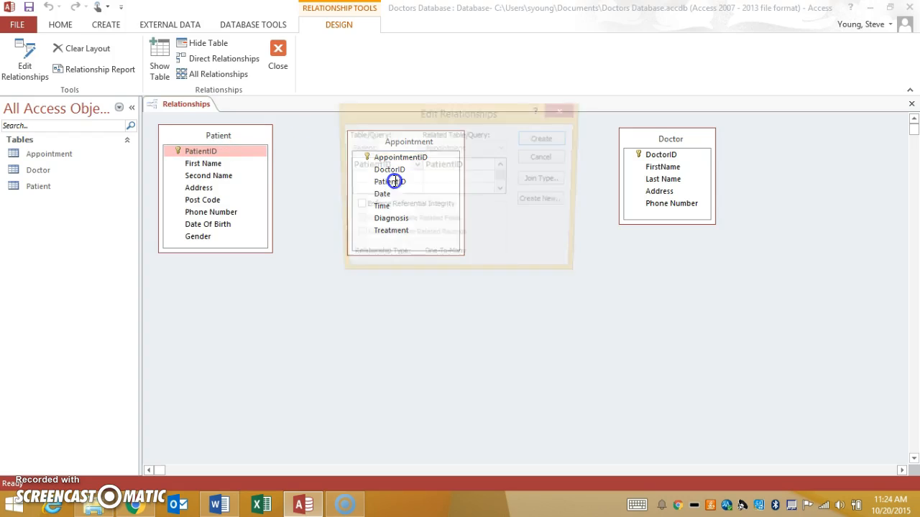
pyautogui.click(365, 207)
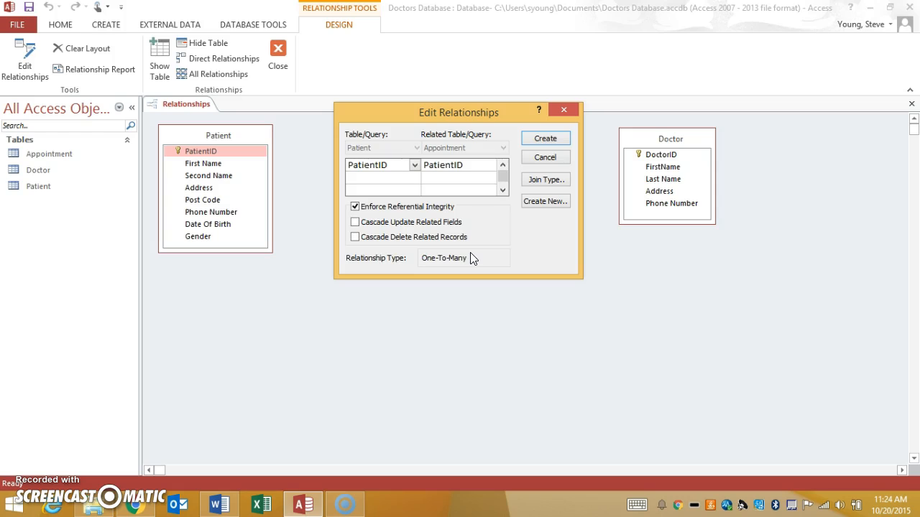
pyautogui.click(540, 141)
pyautogui.click(381, 202)
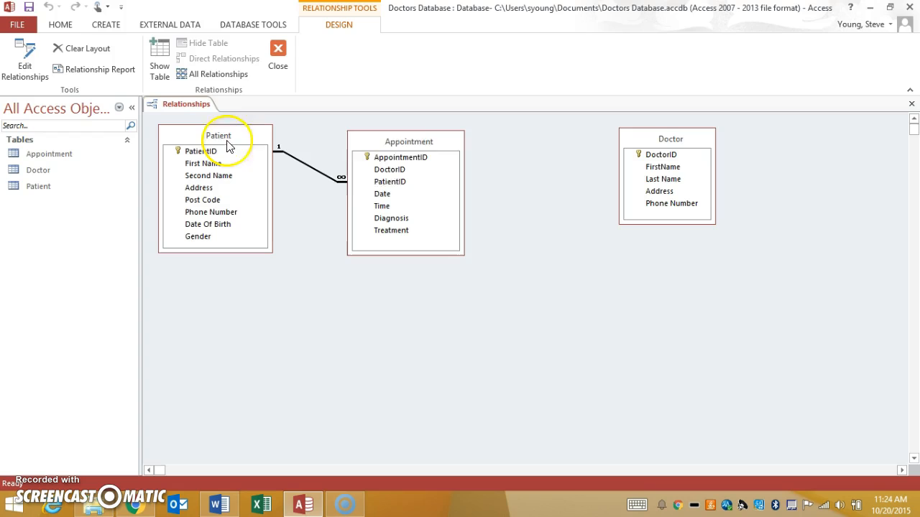
# Step: Relate Doctor's DoctorID to Appointment's DoctorID with referential integrity enforced, and close the relationships, saving the layout
pyautogui.click(662, 154)
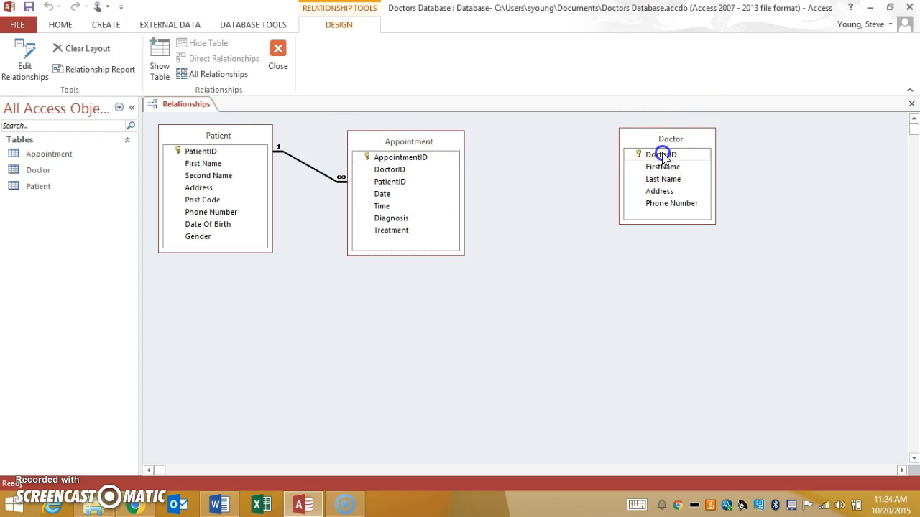
pyautogui.moveTo(662, 156); pyautogui.dragTo(400, 171)
pyautogui.click(389, 207)
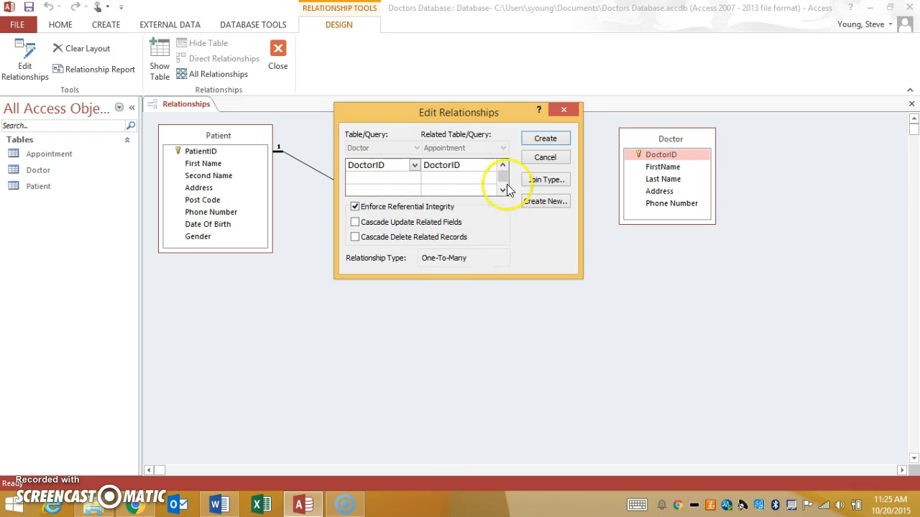
pyautogui.click(553, 140)
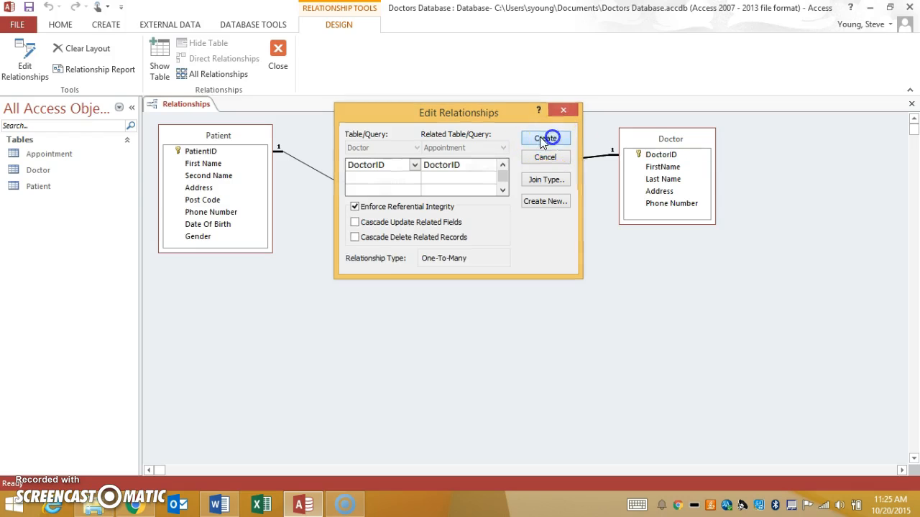
pyautogui.click(284, 48)
pyautogui.click(424, 289)
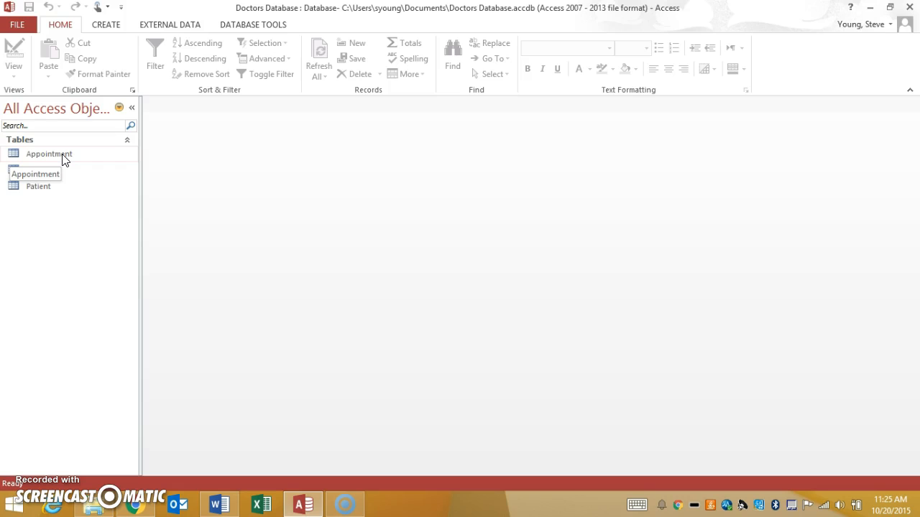
# Step: Open the Patient table and enter the patient's first and second name in a new record
pyautogui.click(39, 187)
pyautogui.doubleClick(39, 187)
pyautogui.click(247, 130)
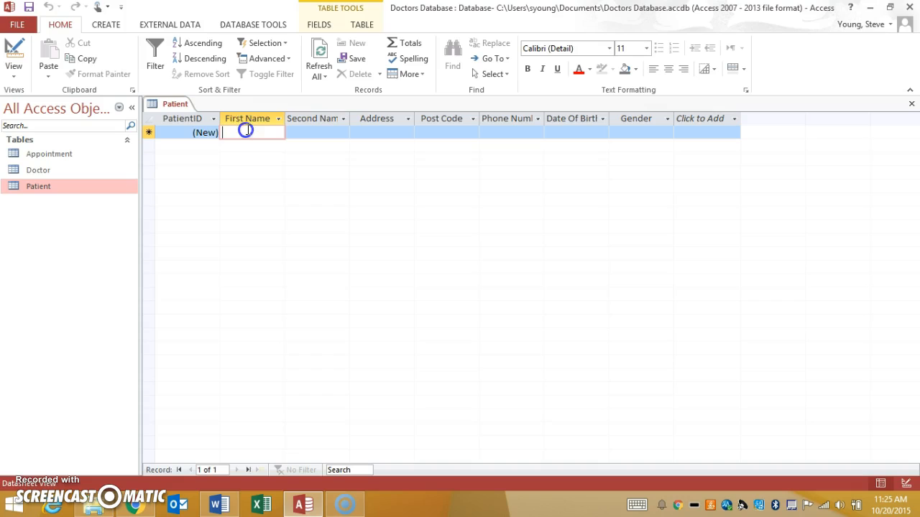
pyautogui.press('Tab')
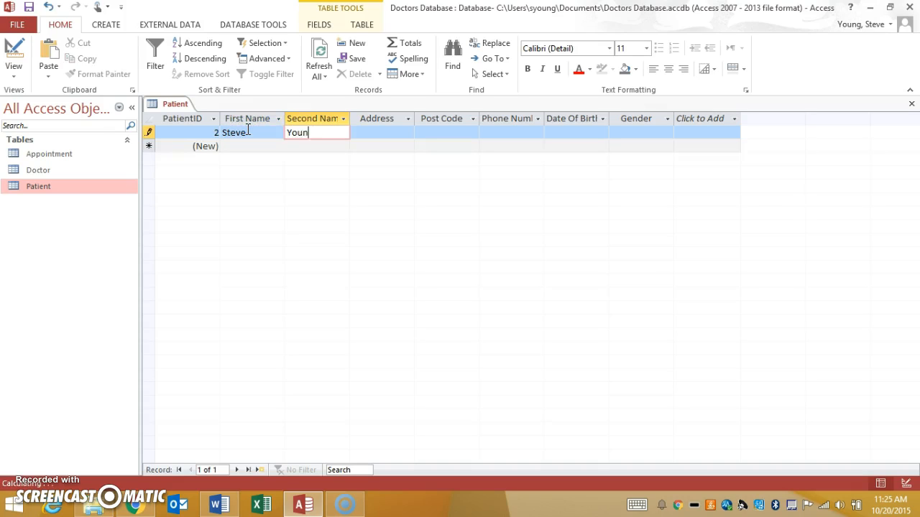
pyautogui.press('Tab')
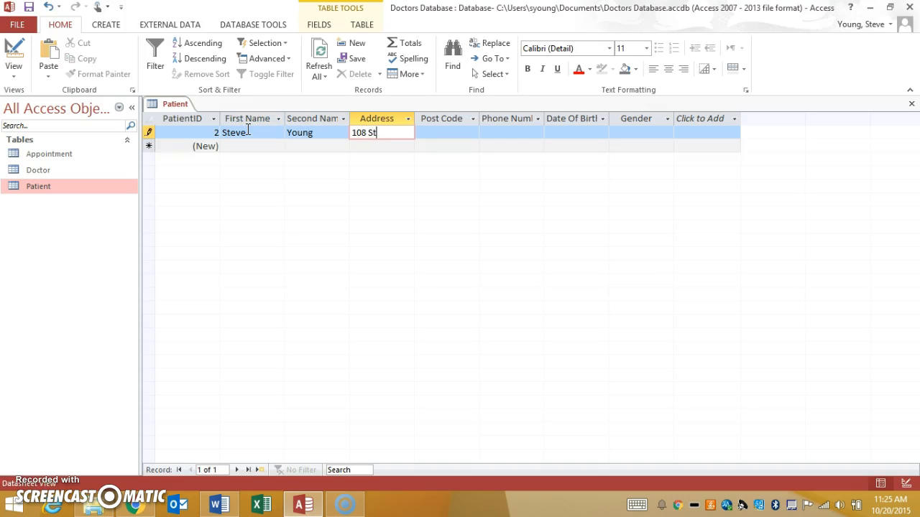
# Step: Enter the patient's address, post code and phone number in the same record
pyautogui.press('Tab')
pyautogui.write('HM- 0')
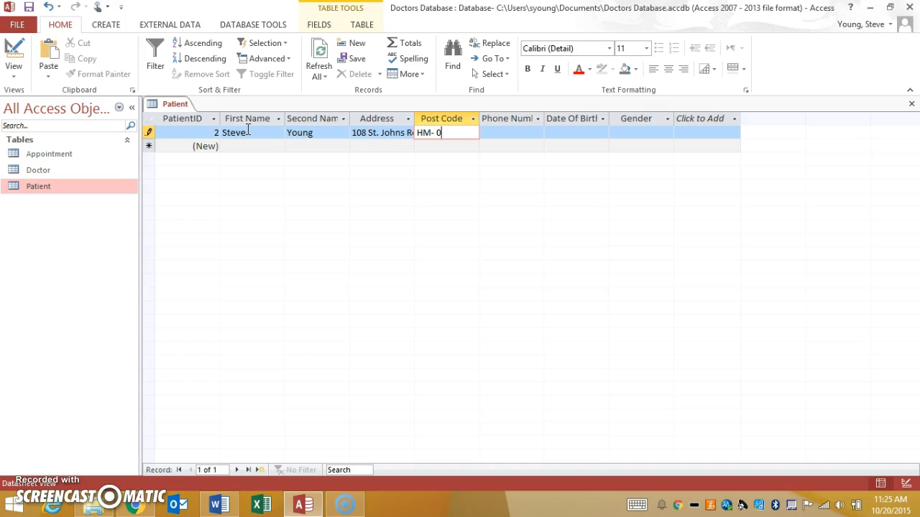
pyautogui.press('BackSpace')
pyautogui.press('Tab')
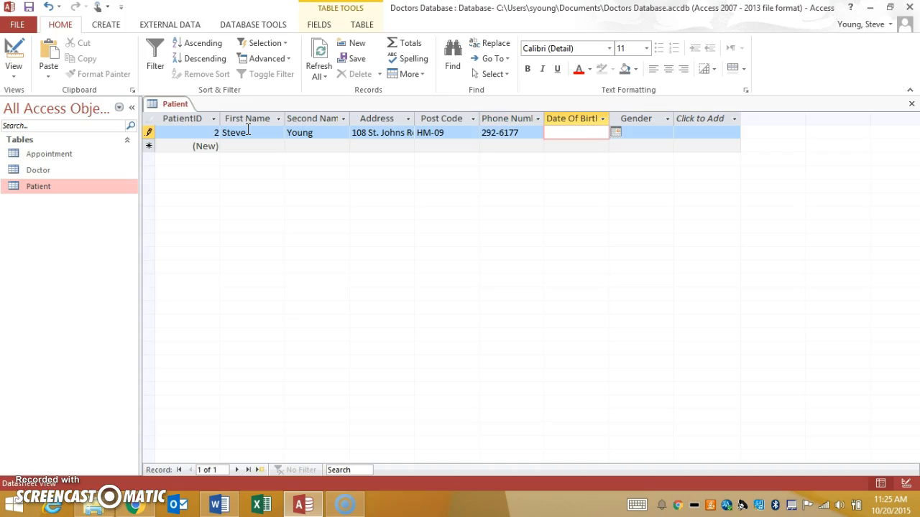
# Step: Pick the patient's date of birth from the calendar, set Gender to Male, and close the Patient table
pyautogui.click(616, 133)
pyautogui.click(547, 181)
pyautogui.click(634, 133)
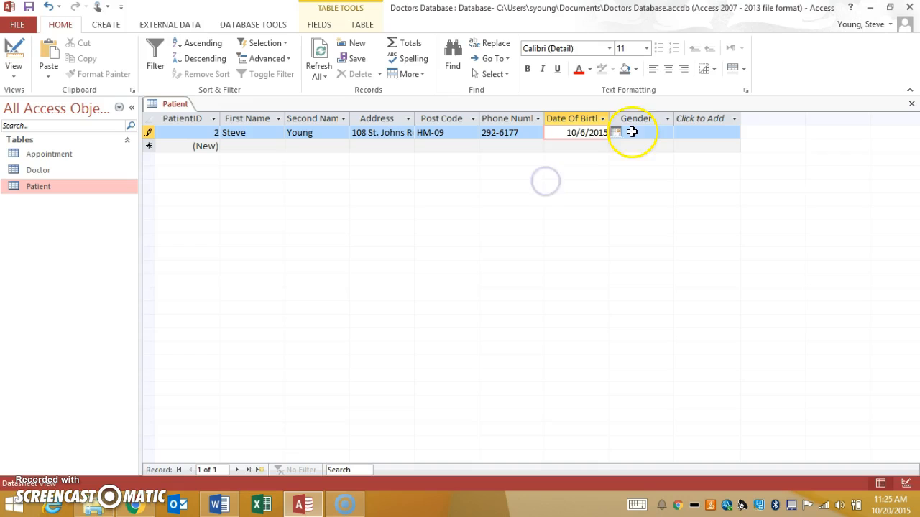
pyautogui.click(667, 133)
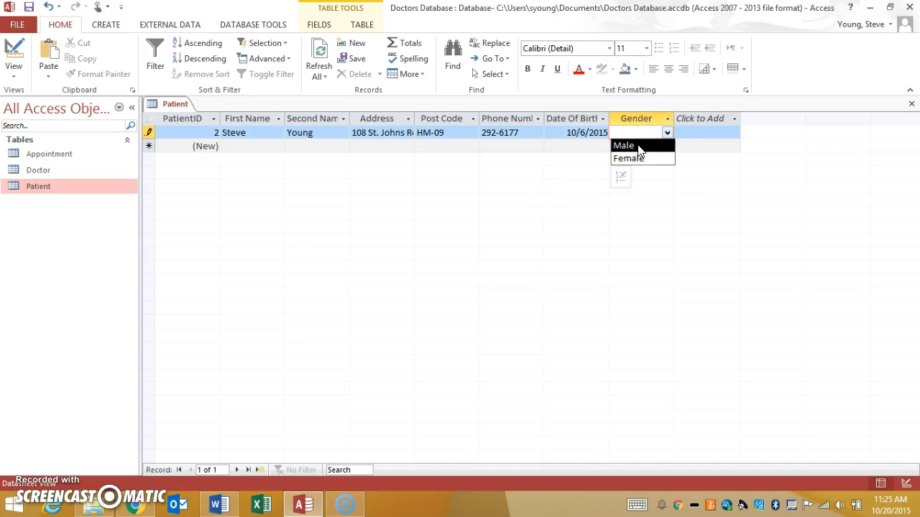
pyautogui.click(638, 145)
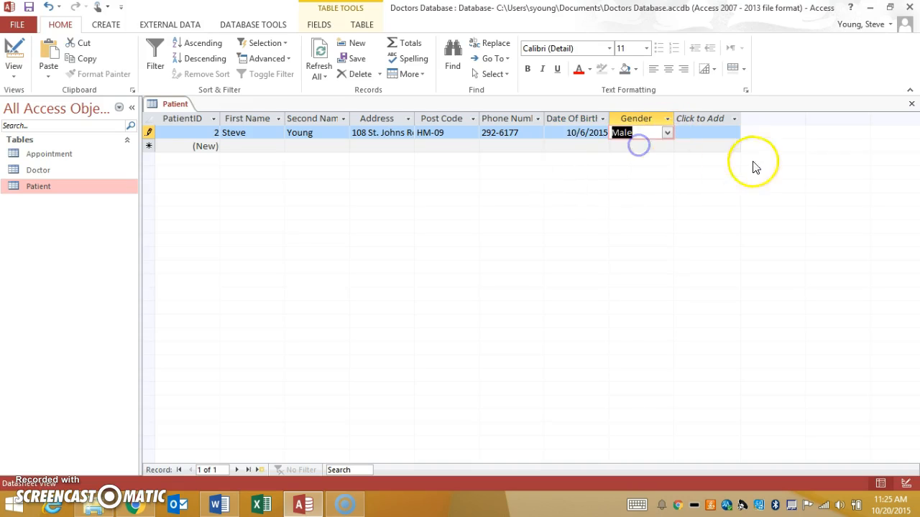
pyautogui.click(213, 134)
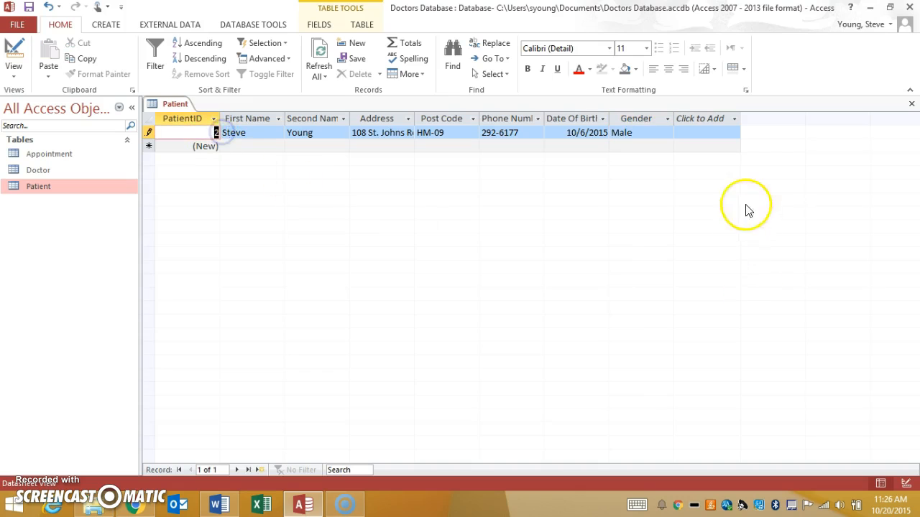
pyautogui.click(911, 103)
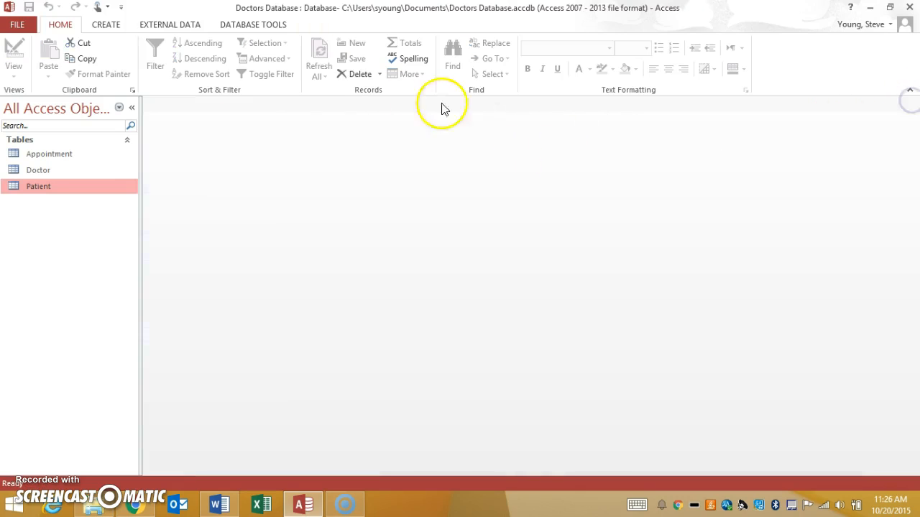
# Step: Add a record to the Doctor table with the doctor's first name, last name, address and phone number, and close the table
pyautogui.doubleClick(49, 170)
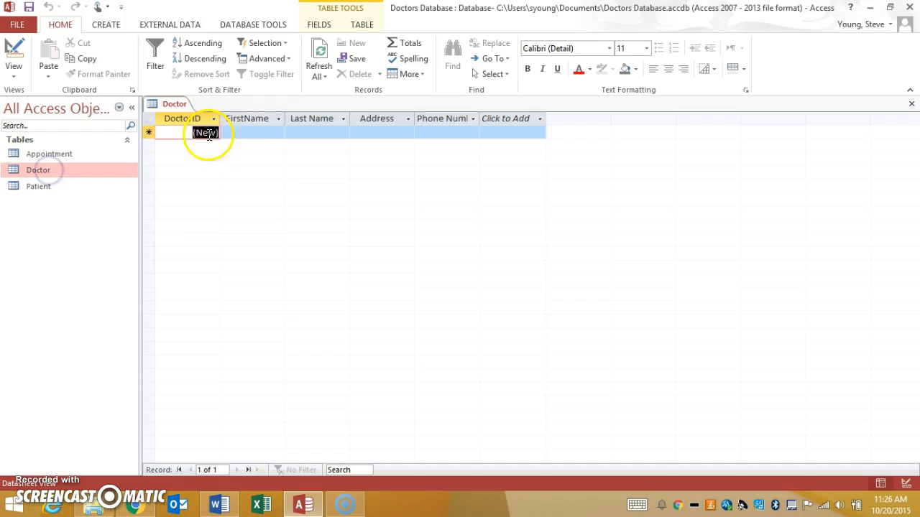
pyautogui.click(267, 132)
pyautogui.write('John')
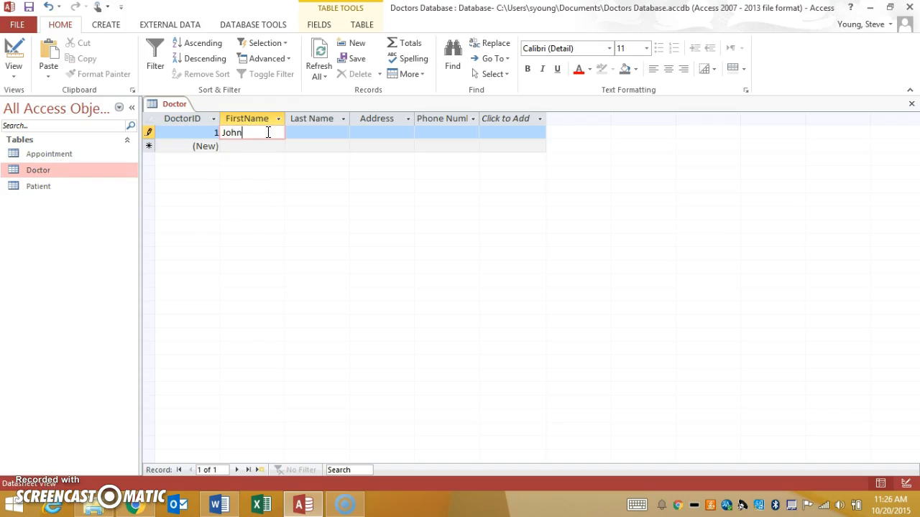
pyautogui.press('Tab')
pyautogui.press('Tab')
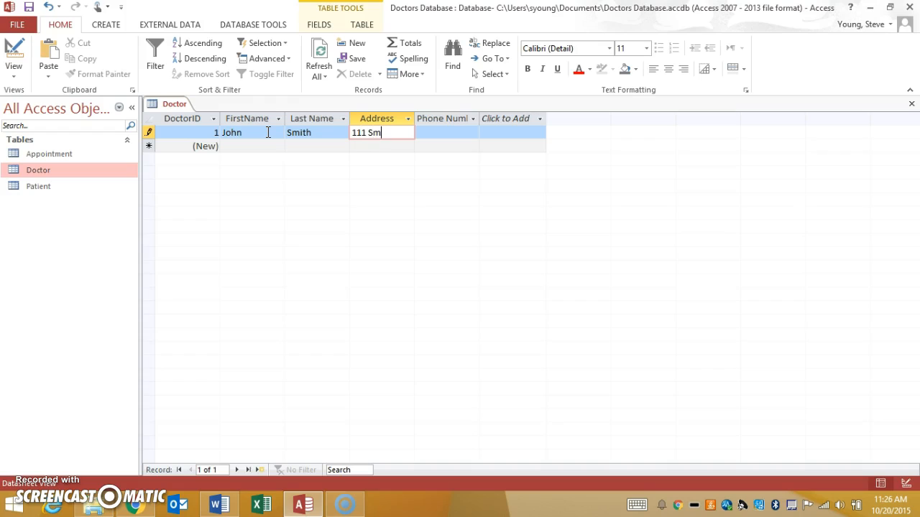
pyautogui.press('Tab')
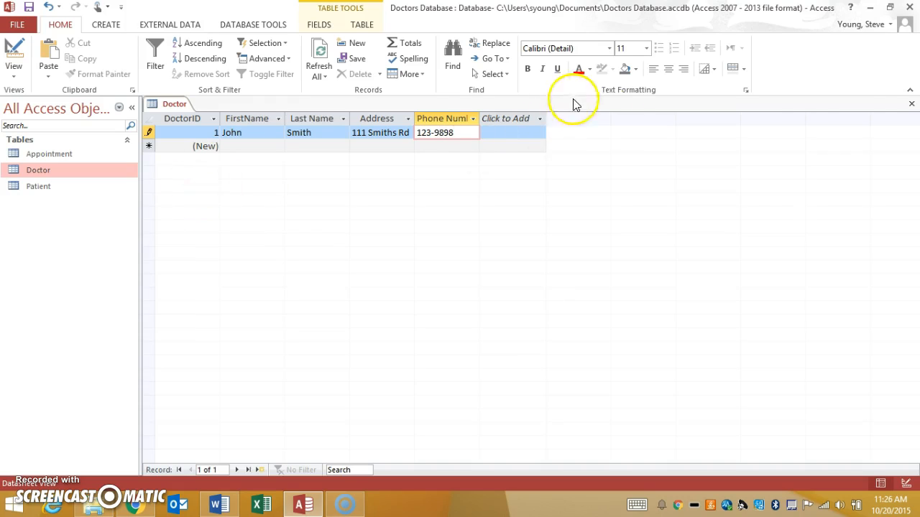
pyautogui.click(912, 103)
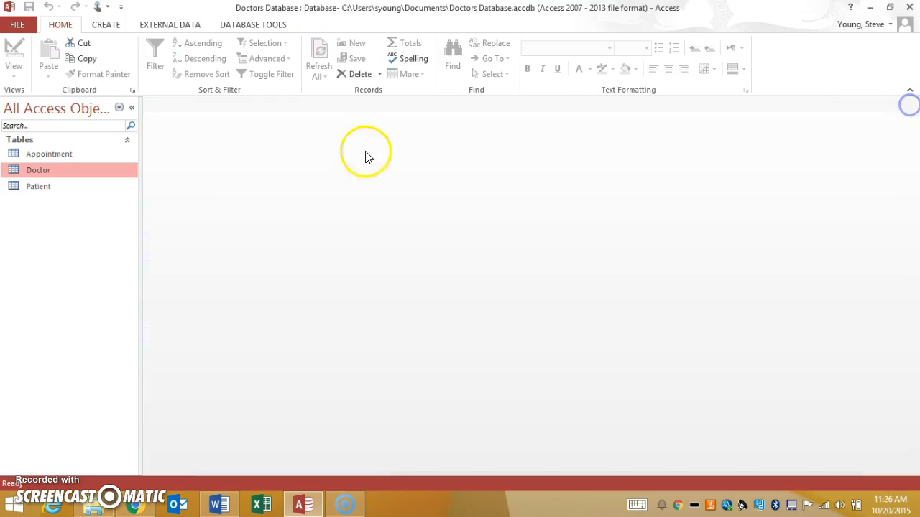
# Step: Check the record in the Doctor table, and start an Appointment record with DoctorID 2 and PatientID 1
pyautogui.doubleClick(42, 172)
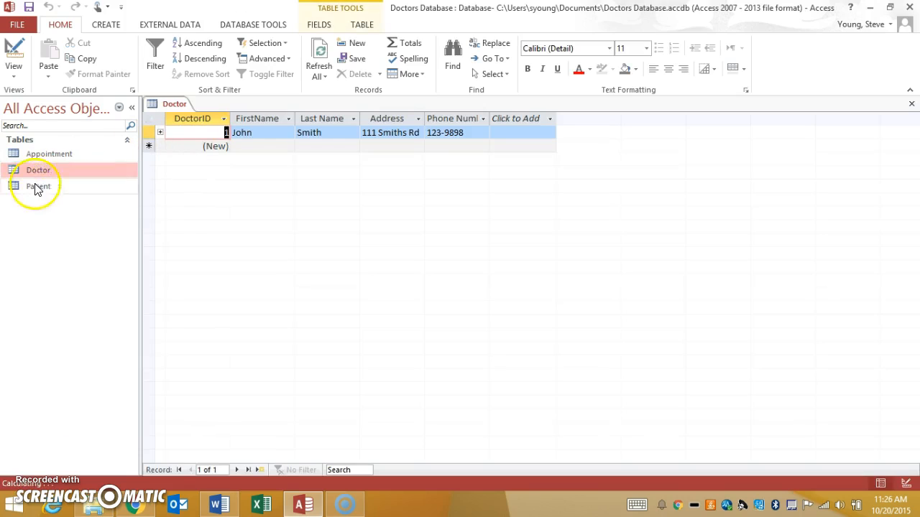
pyautogui.click(911, 103)
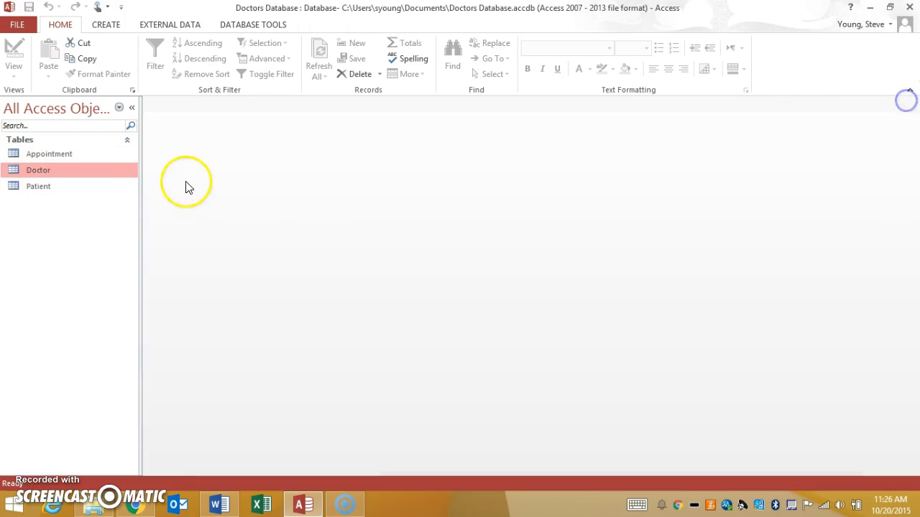
pyautogui.doubleClick(51, 156)
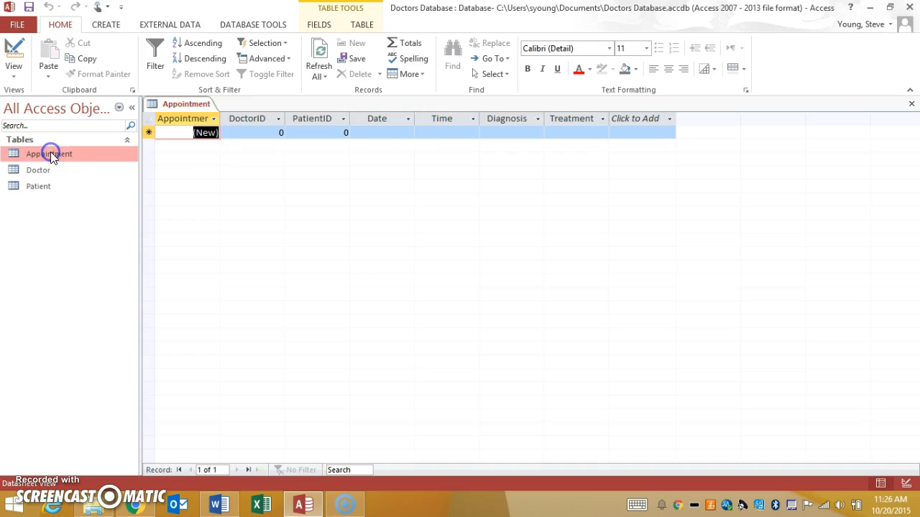
pyautogui.click(278, 132)
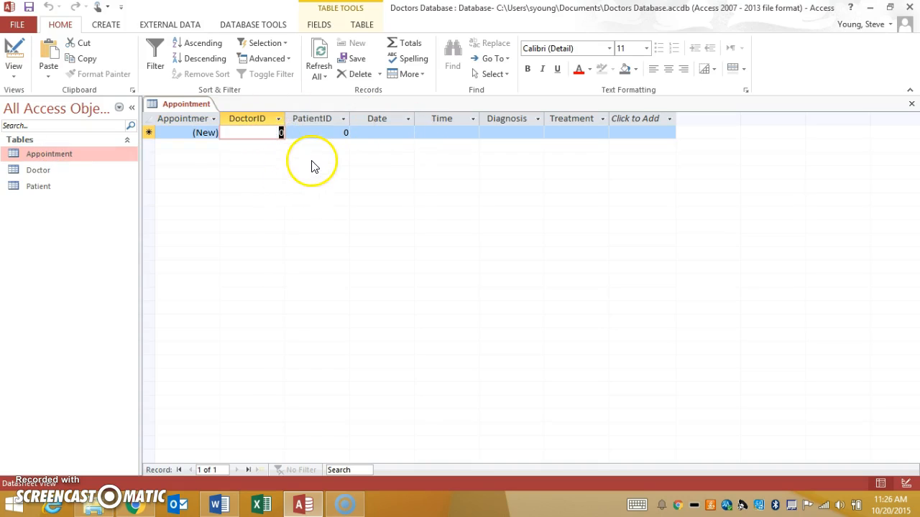
pyautogui.write('1')
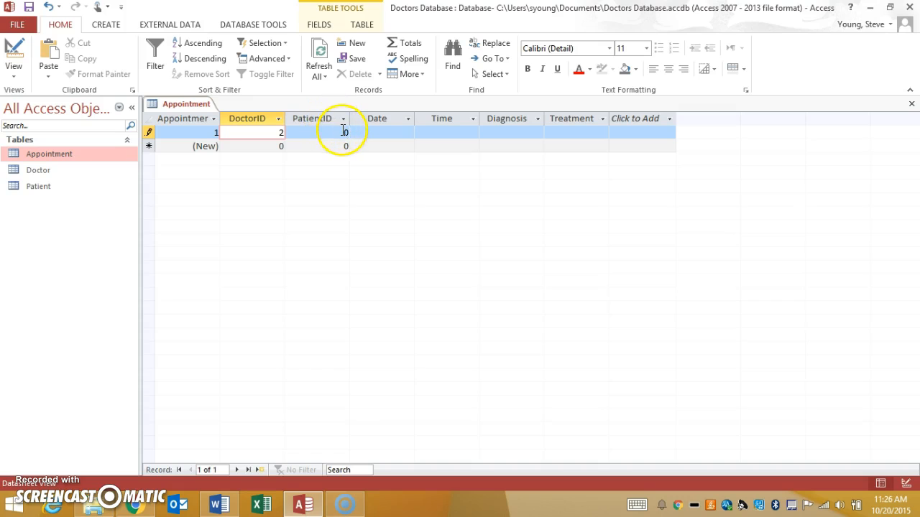
pyautogui.click(345, 132)
pyautogui.write('1')
# Step: Fill in the appointment's date 10/21/2015, time 9.00am, diagnosis Flu and treatment Rest
pyautogui.click(387, 131)
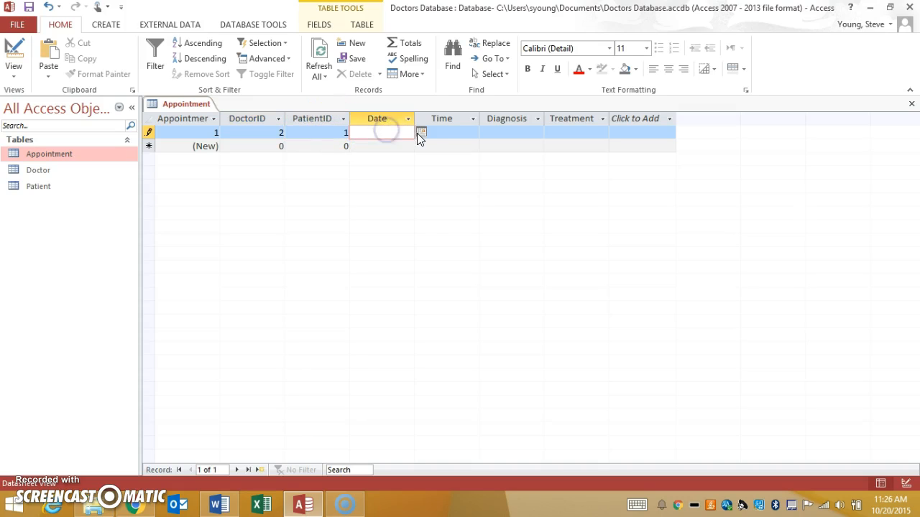
pyautogui.click(419, 134)
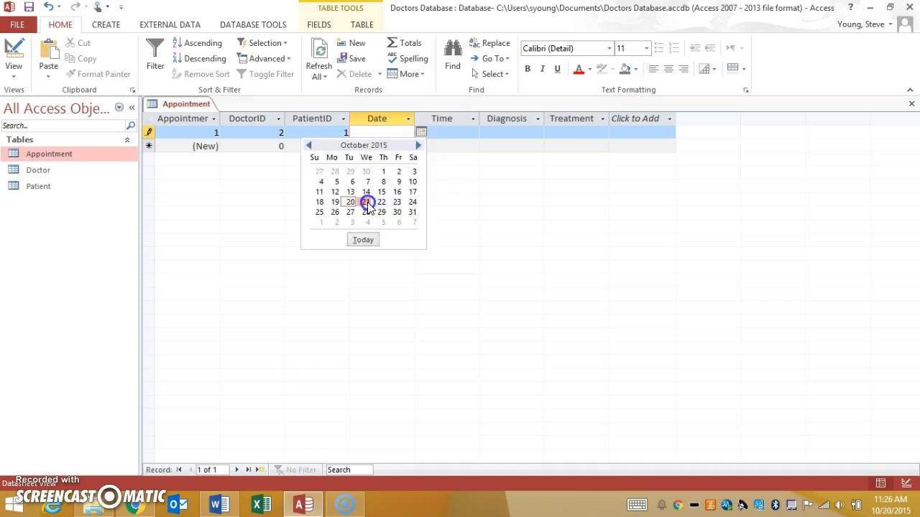
pyautogui.click(368, 204)
pyautogui.click(445, 131)
pyautogui.click(472, 132)
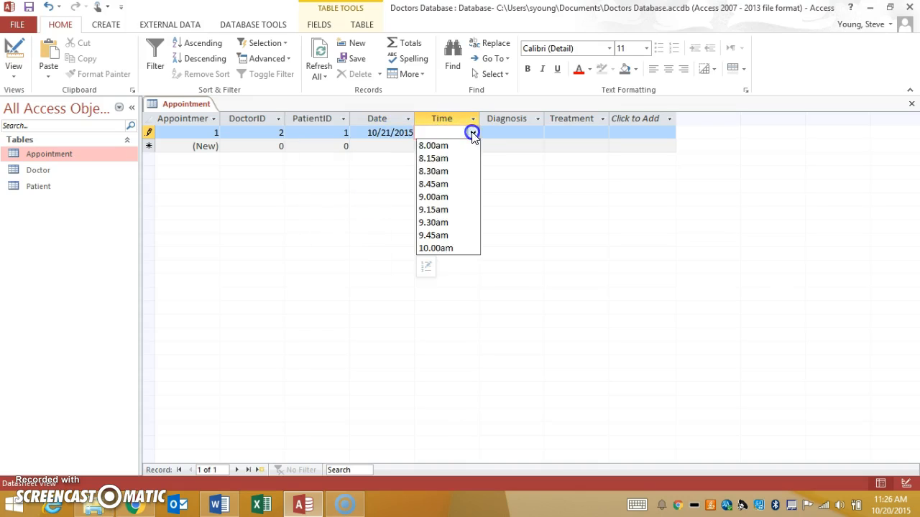
pyautogui.click(440, 200)
pyautogui.click(507, 133)
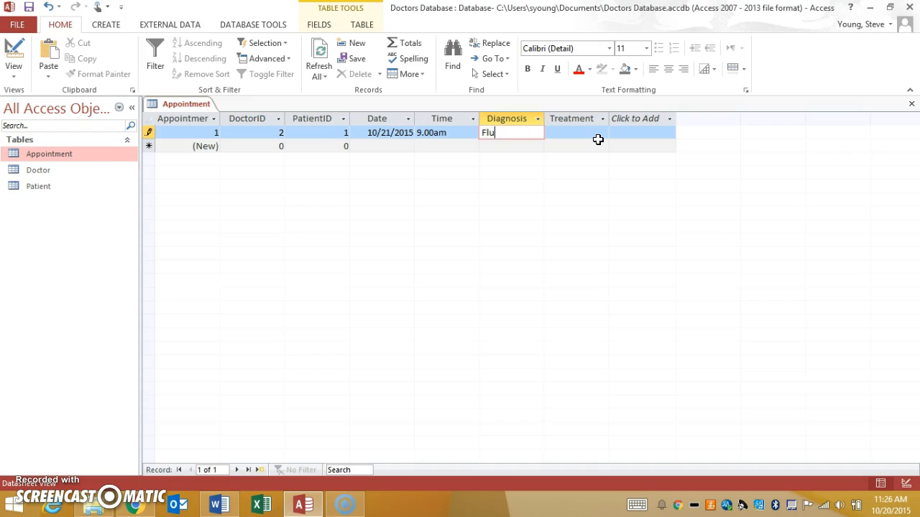
pyautogui.write('Flu')
pyautogui.press('Tab')
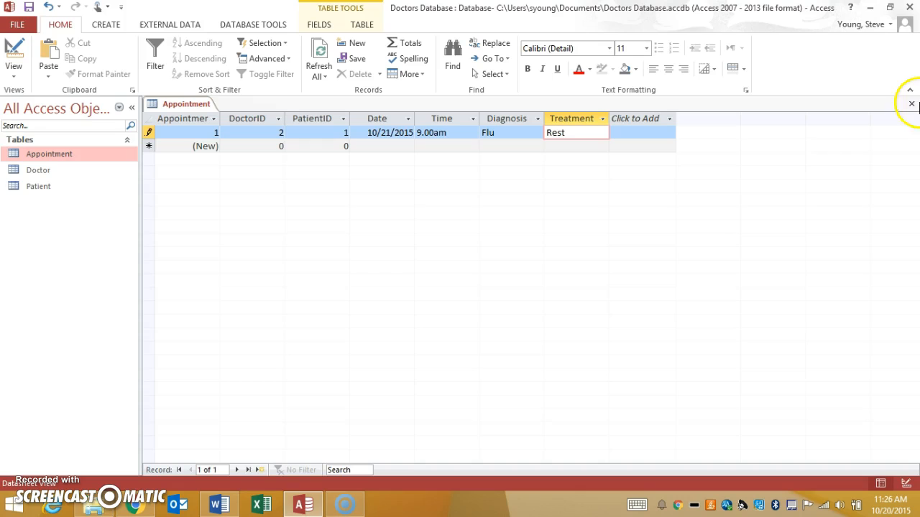
# Step: Close the Appointment table and discard the unsaved appointment record
pyautogui.click(912, 104)
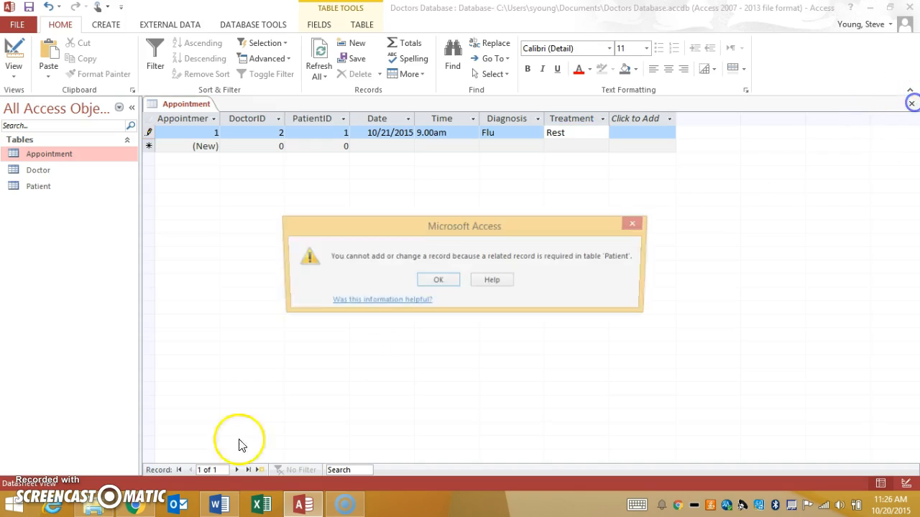
pyautogui.click(434, 281)
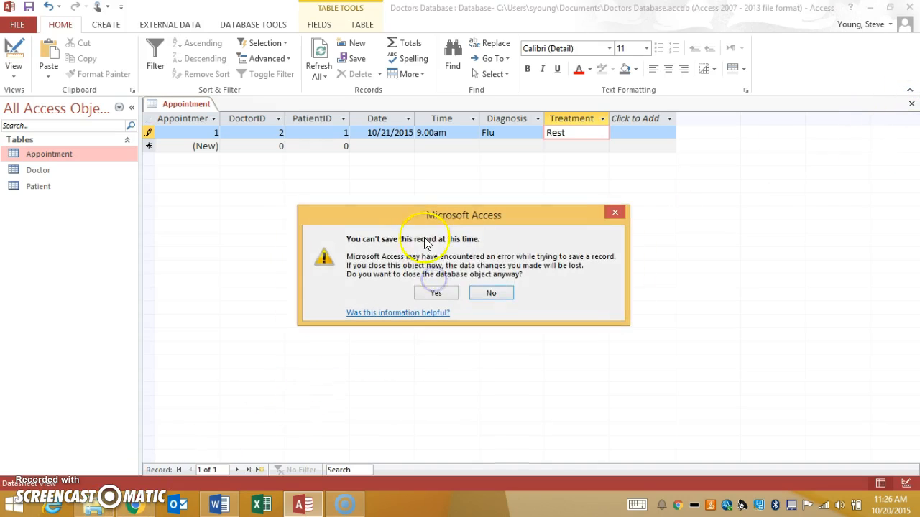
pyautogui.click(452, 294)
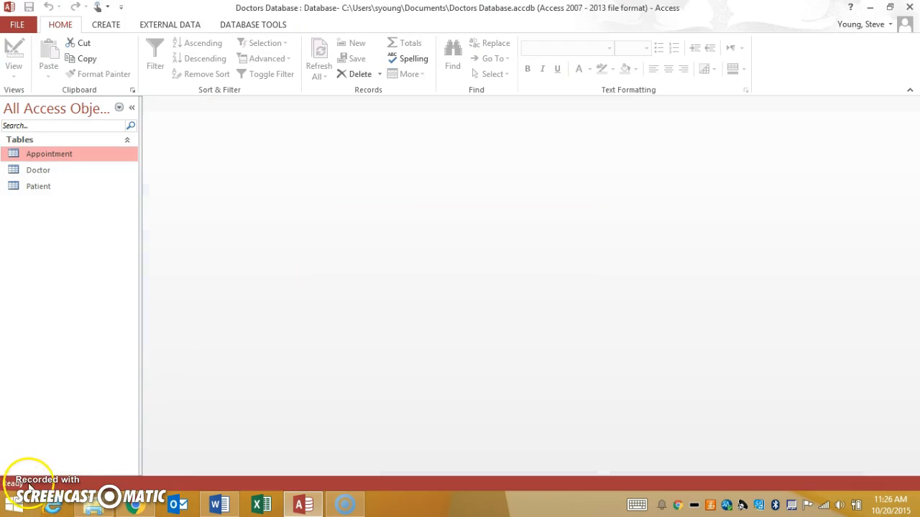